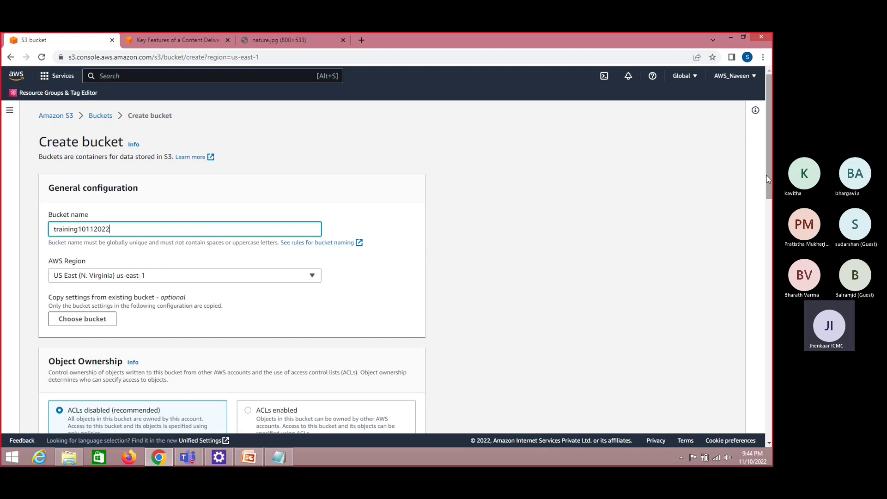
Enable ACLs for the new bucket and turn off Block all public access, acknowledging that its objects might become public
scroll(460, 137, "down", 5)
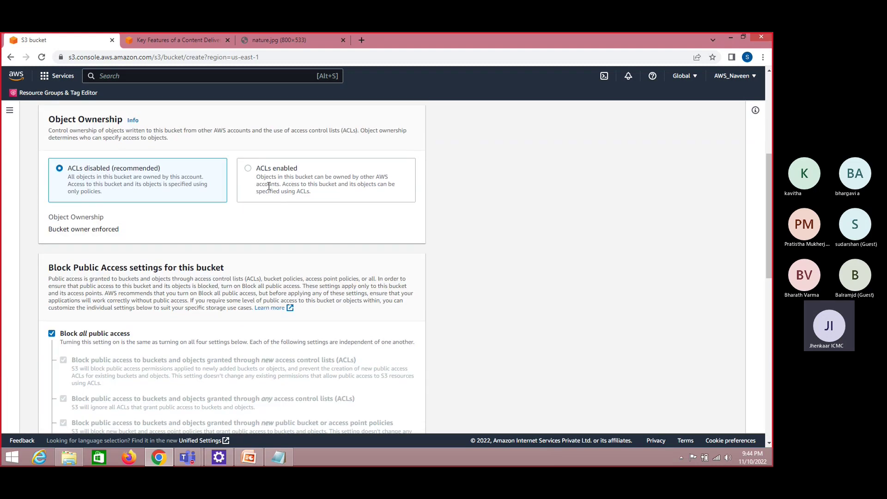
left_click(269, 185)
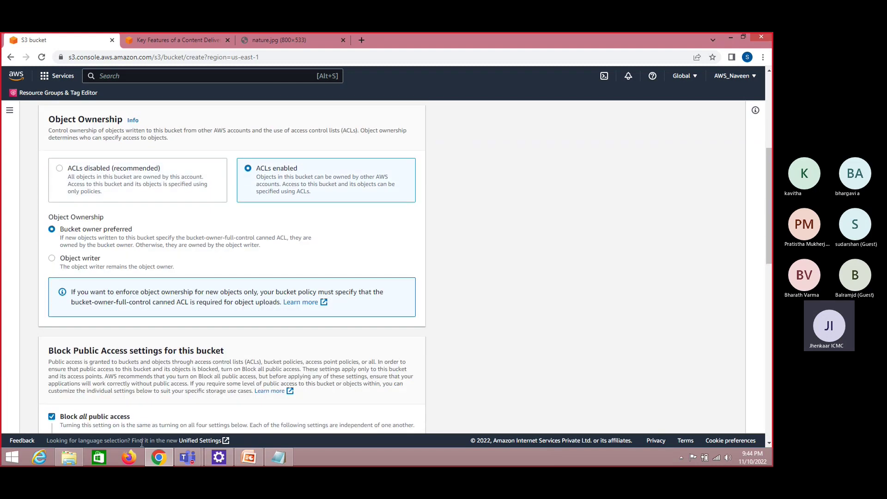
scroll(769, 205, "down", 5)
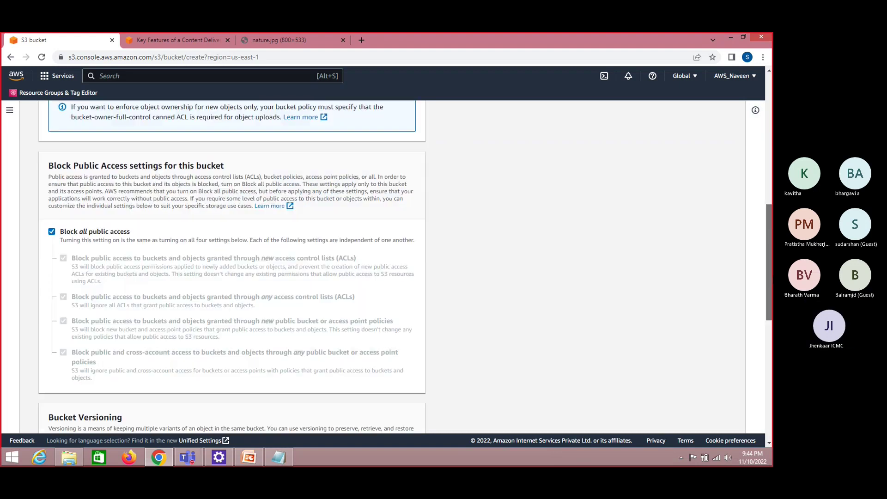
left_click(52, 206)
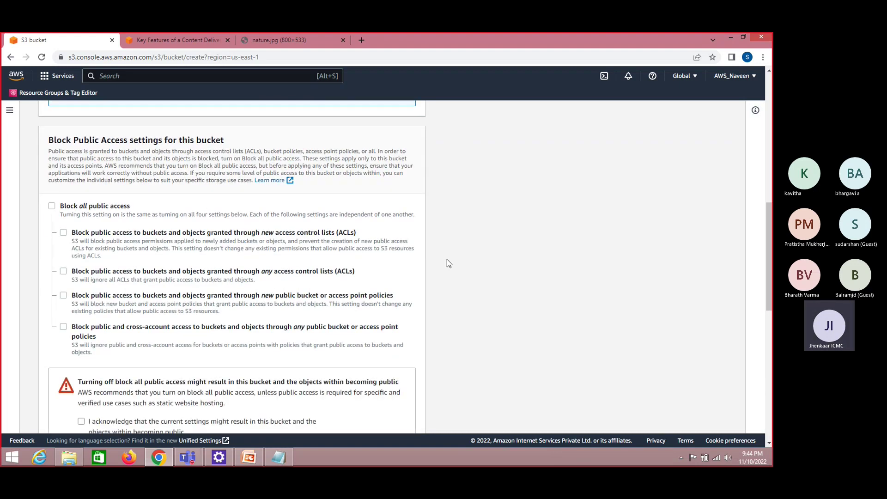
scroll(768, 236, "down", 3)
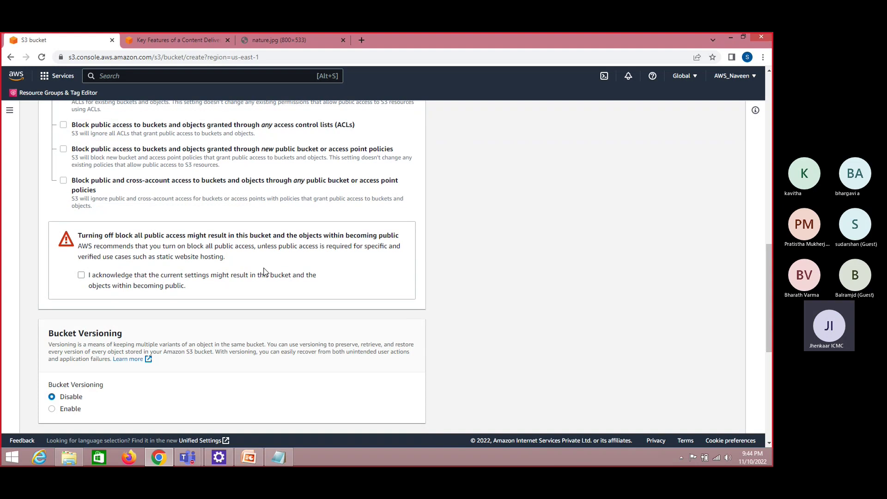
left_click(81, 275)
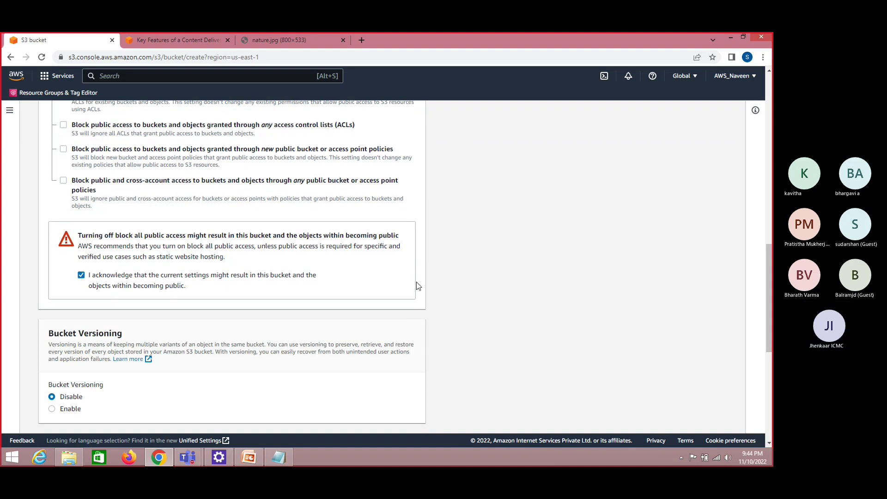
Try out default server-side encryption with the SSE-KMS and SSE-S3 key types, and set it back to Disable
scroll(773, 219, "down", 6)
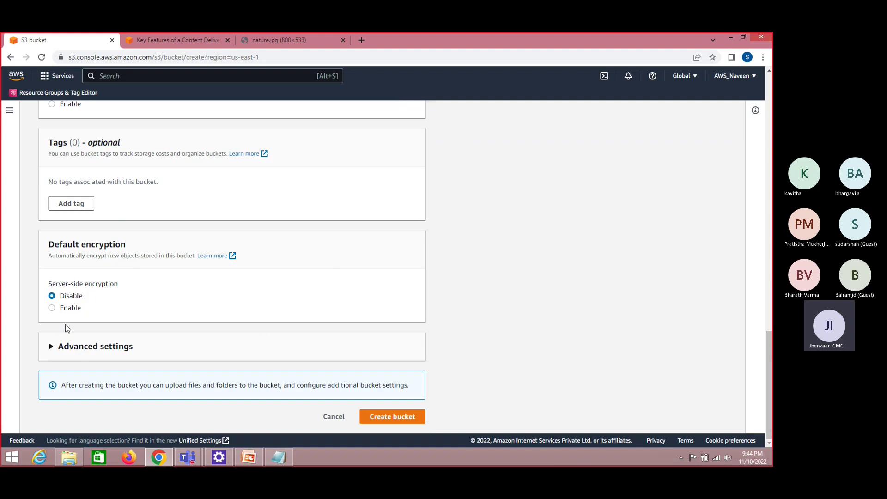
left_click(51, 308)
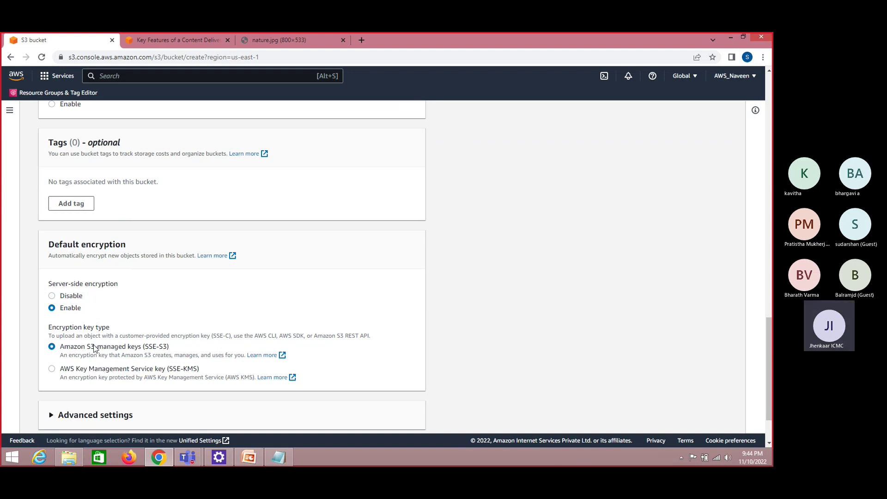
left_click(52, 368)
left_click(52, 348)
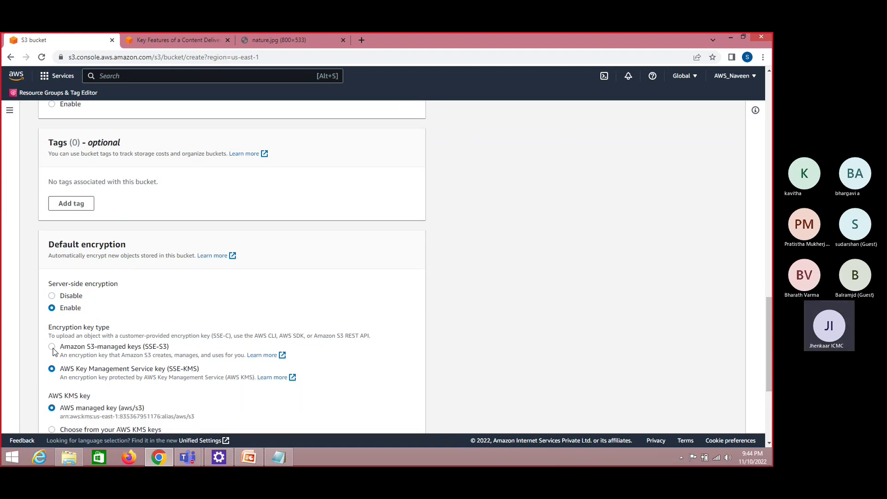
left_click(53, 296)
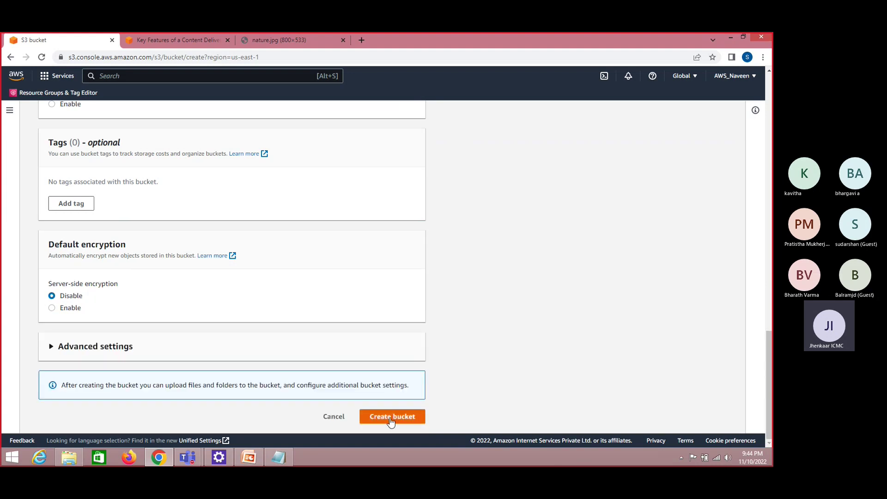
Expand the advanced settings to check the Object Lock options, and create the bucket
left_click(53, 348)
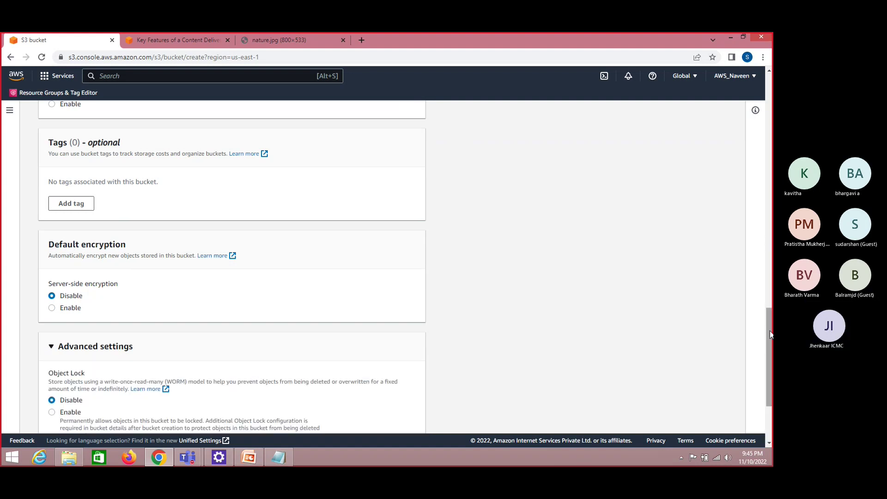
scroll(767, 244, "down", 3)
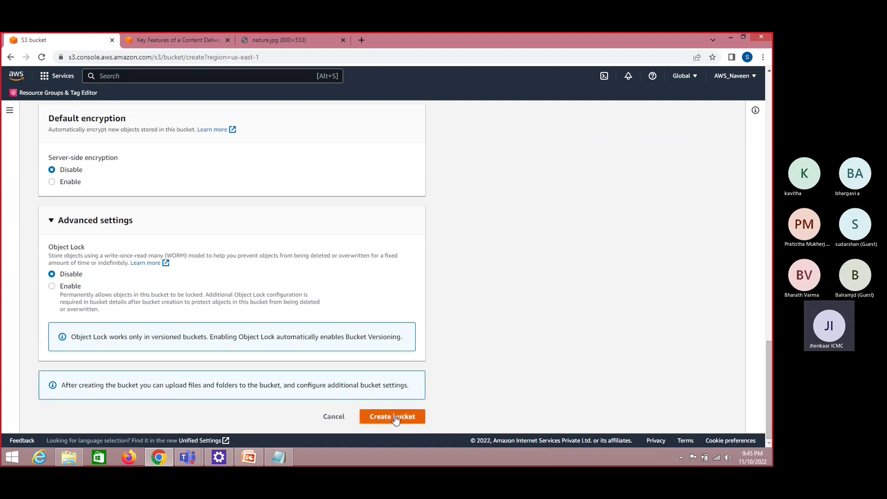
left_click(395, 416)
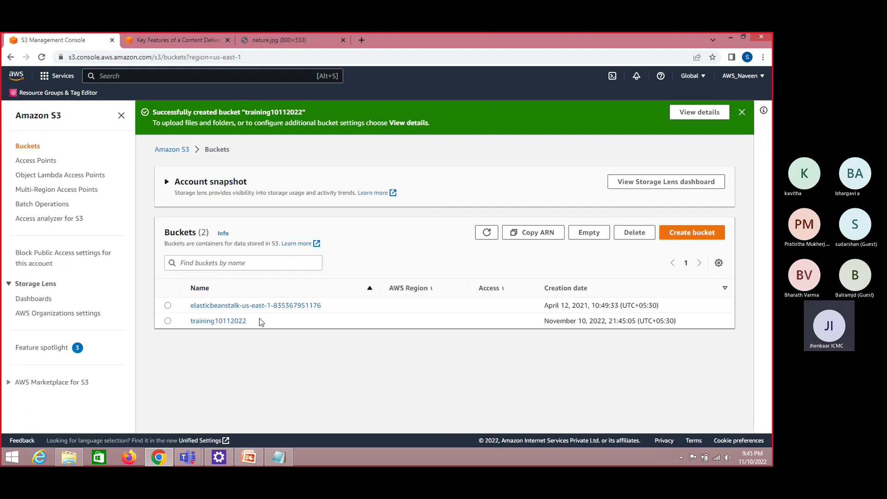
Open the properties of the training10112022 bucket and look at the default encryption edit page, leaving it without changes
left_click(229, 322)
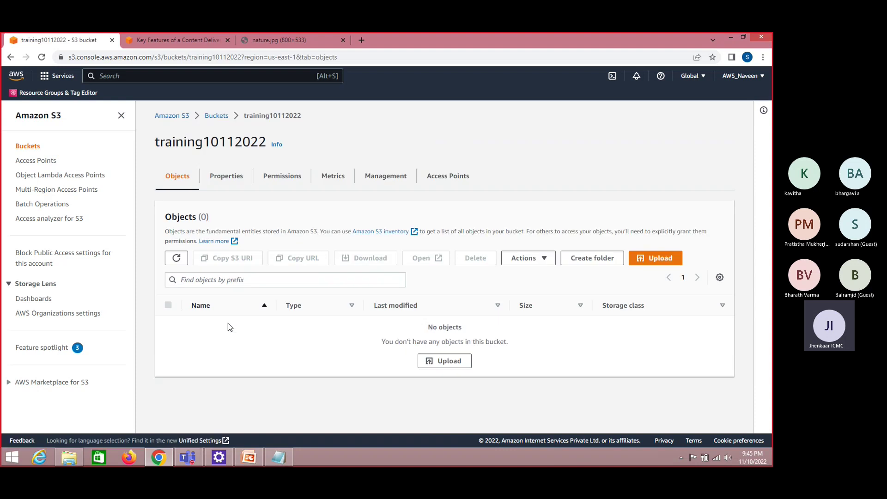
left_click(227, 177)
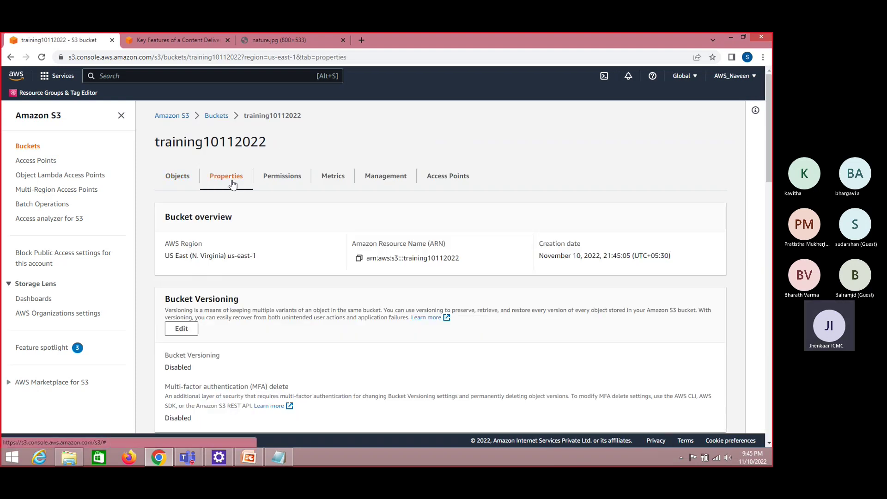
scroll(769, 114, "down", 7)
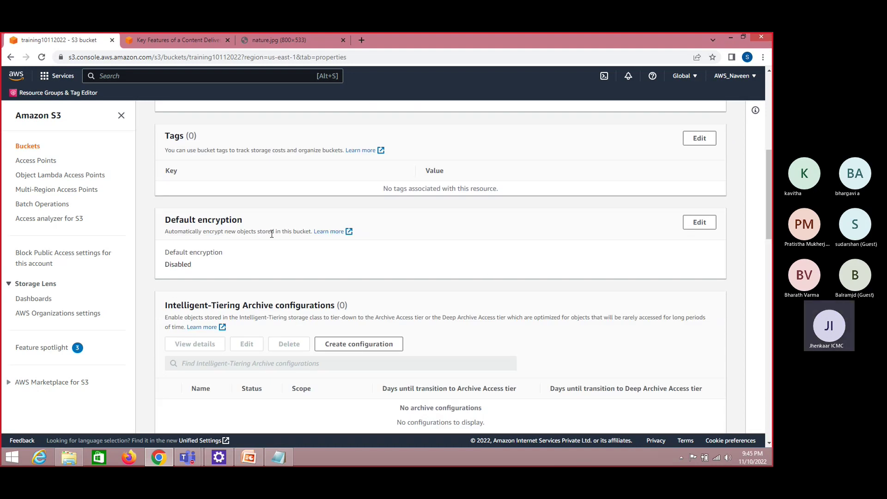
left_click_drag(172, 223, 243, 221)
left_click(243, 221)
left_click(700, 224)
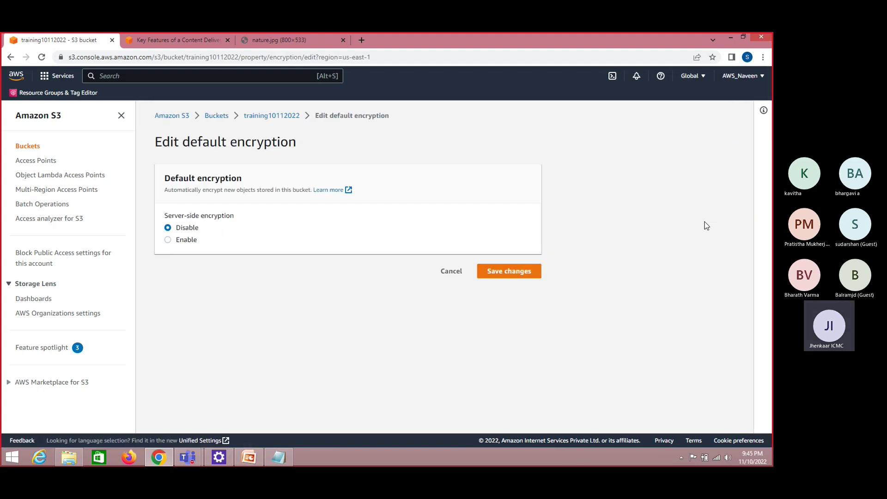
left_click(456, 271)
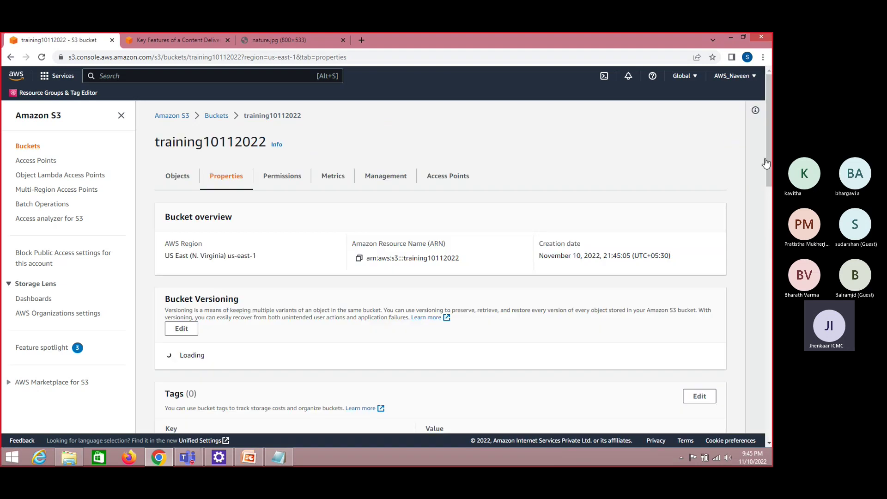
Review the bucket's properties, including Object Lock, transfer acceleration, event notifications, server access logging, Intelligent-Tiering Archive configurations and tags
scroll(769, 168, "down", 10)
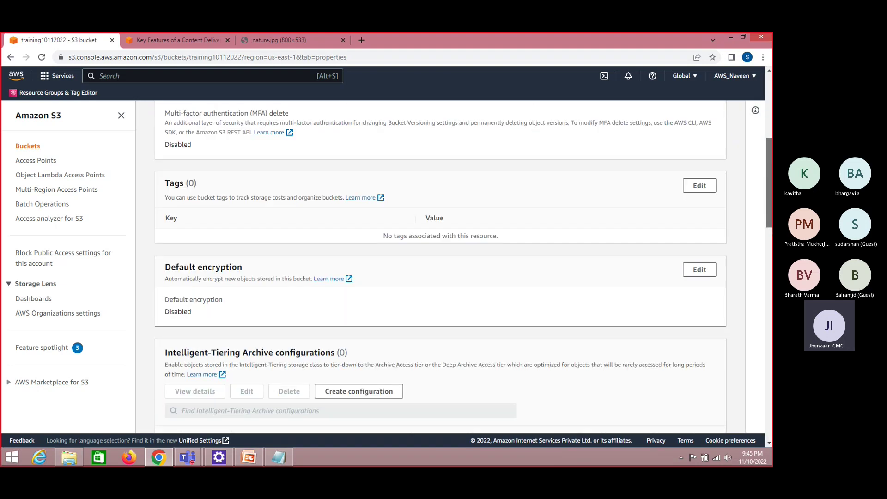
scroll(440, 266, "down", 10)
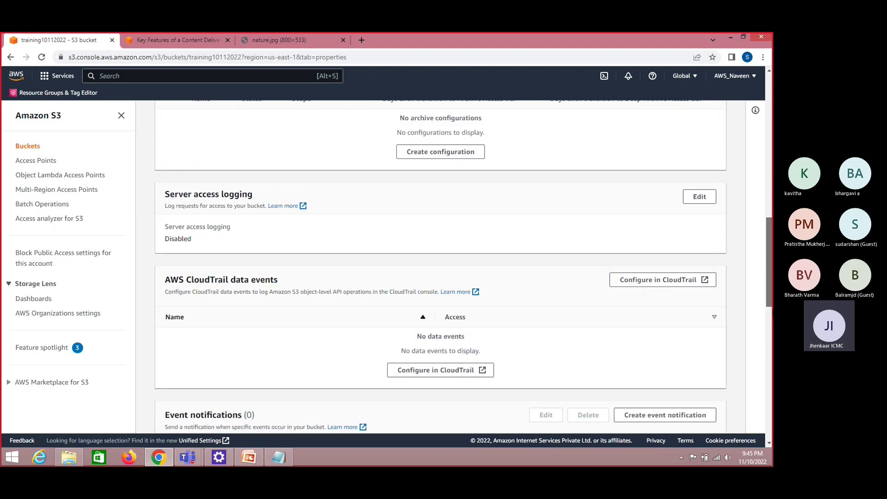
scroll(406, 363, "down", 4)
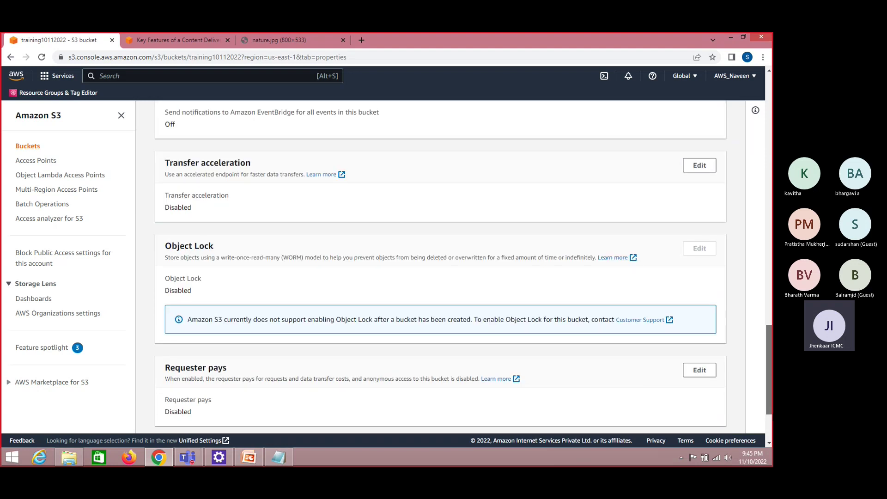
scroll(407, 363, "up", 2)
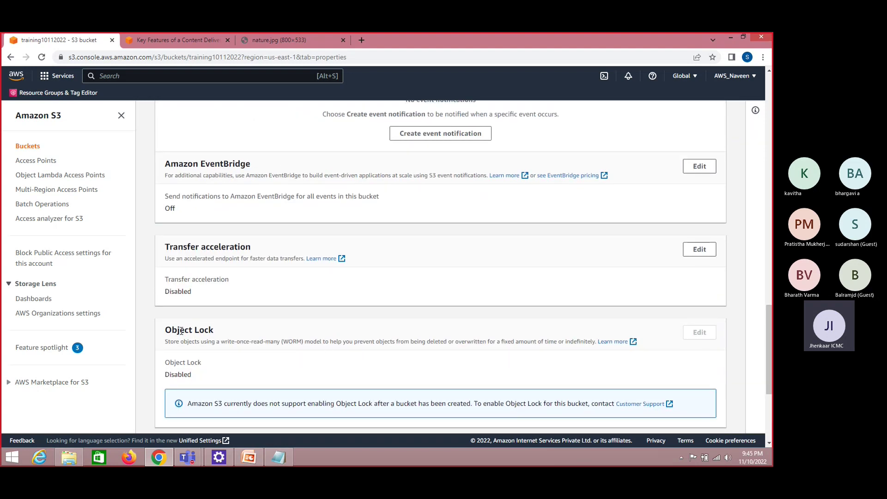
left_click_drag(181, 331, 225, 321)
left_click_drag(177, 248, 247, 248)
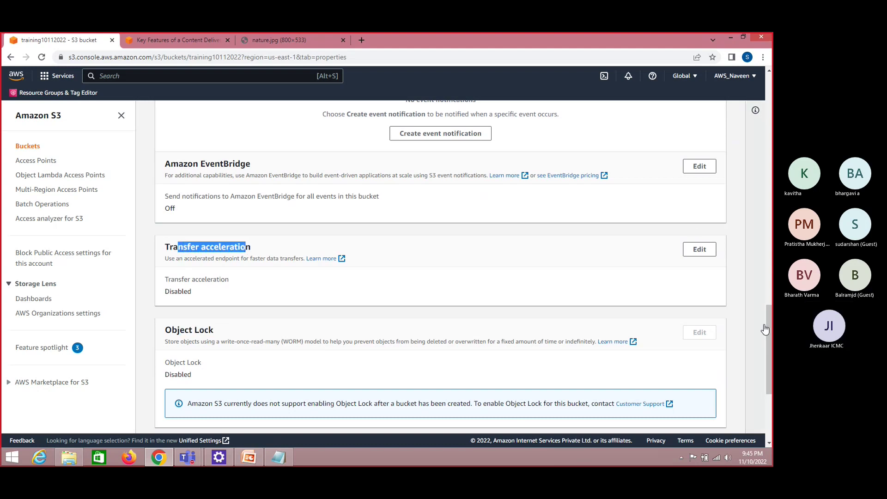
left_click_drag(765, 328, 764, 276)
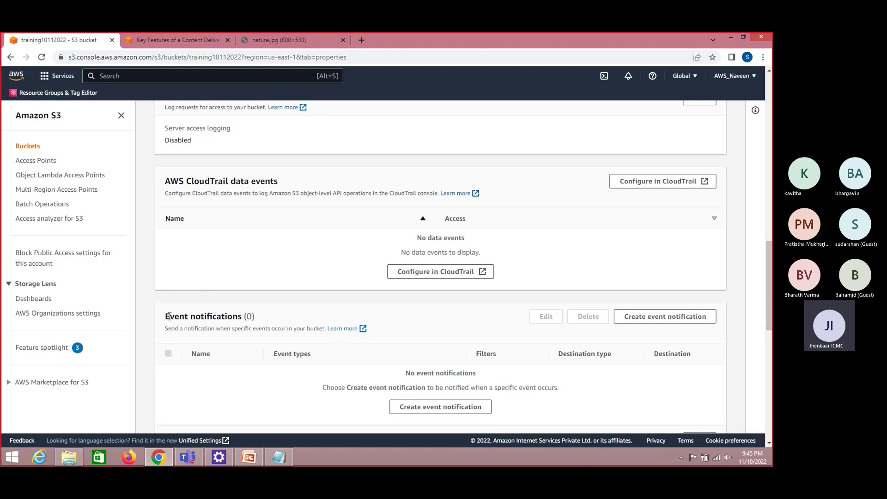
left_click_drag(169, 316, 249, 317)
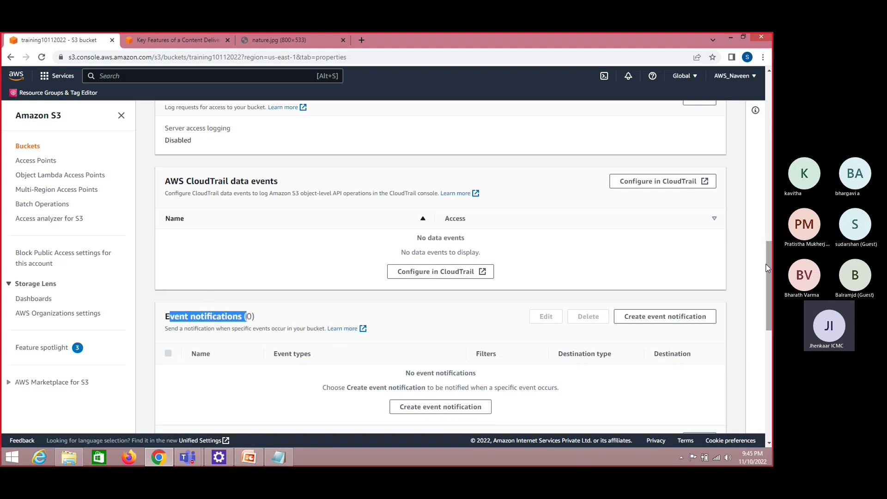
left_click_drag(765, 267, 765, 209)
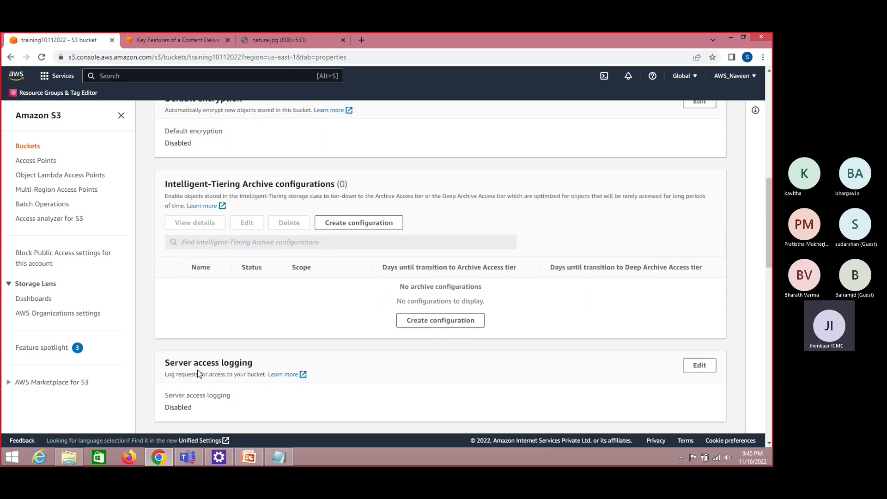
left_click_drag(179, 365, 243, 364)
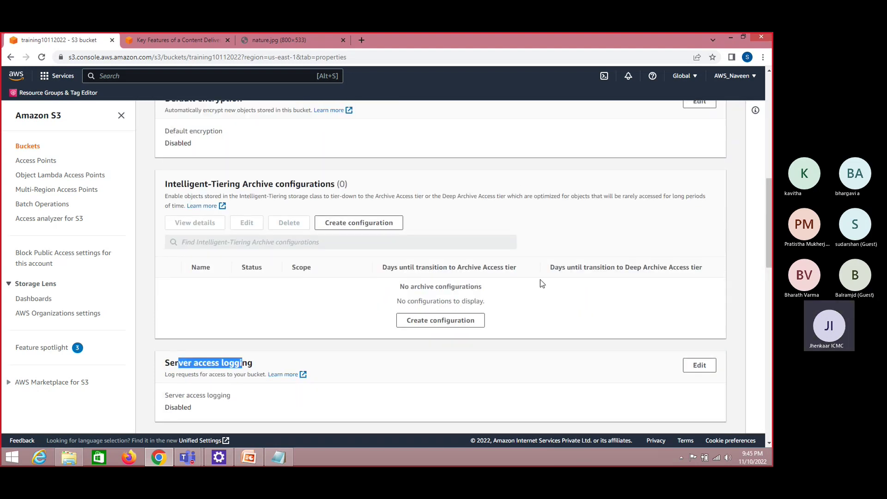
left_click_drag(167, 184, 318, 184)
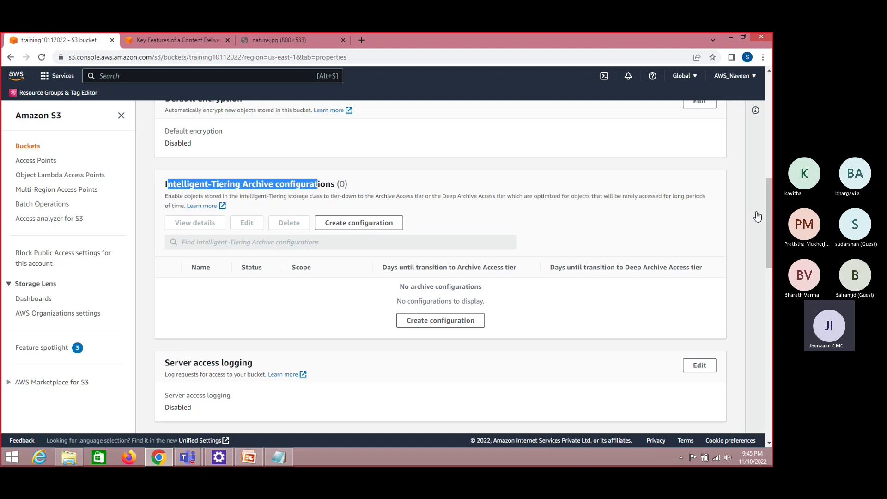
left_click_drag(768, 230, 770, 177)
double_click(175, 271)
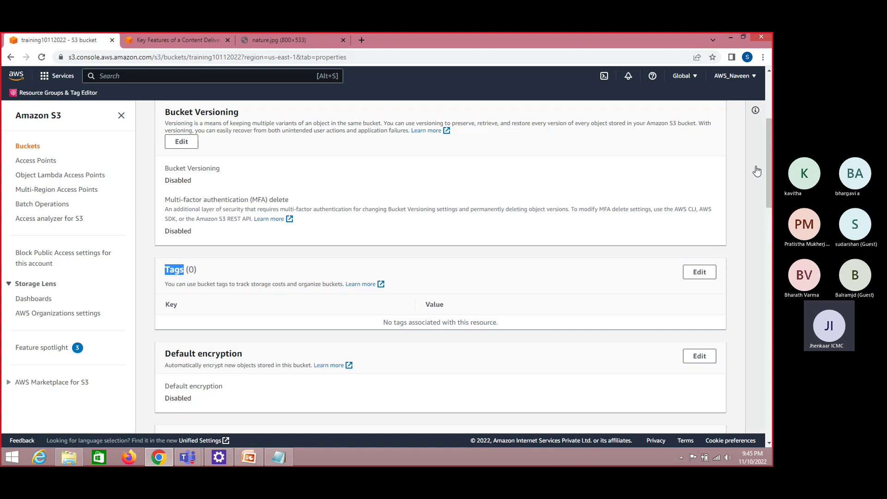
left_click_drag(769, 175, 769, 195)
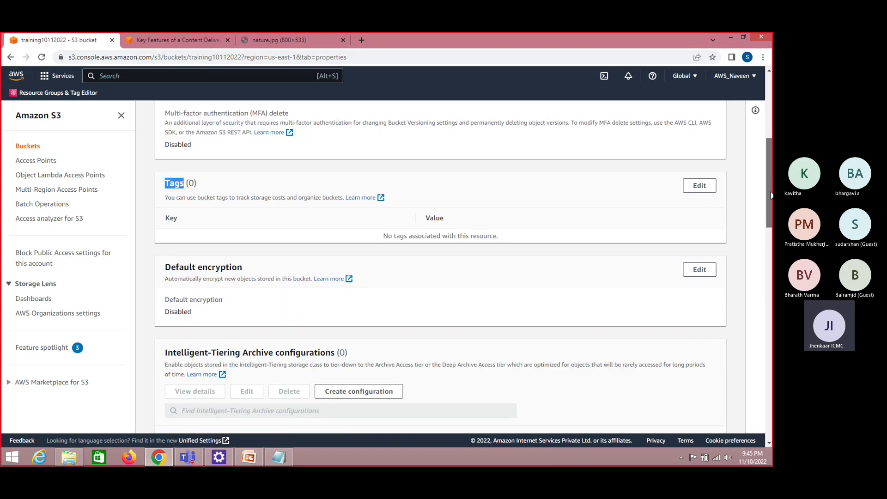
Edit the bucket's default encryption and enable server-side encryption with Amazon S3-managed keys (SSE-S3)
double_click(218, 269)
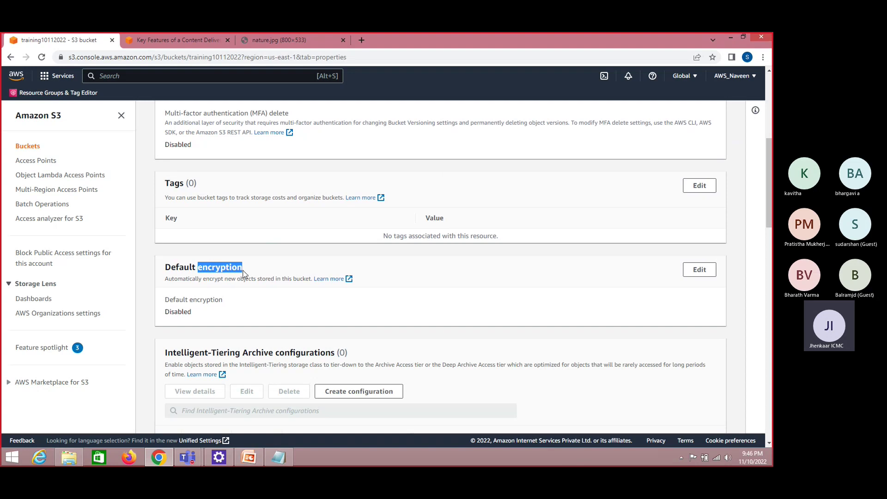
left_click(699, 270)
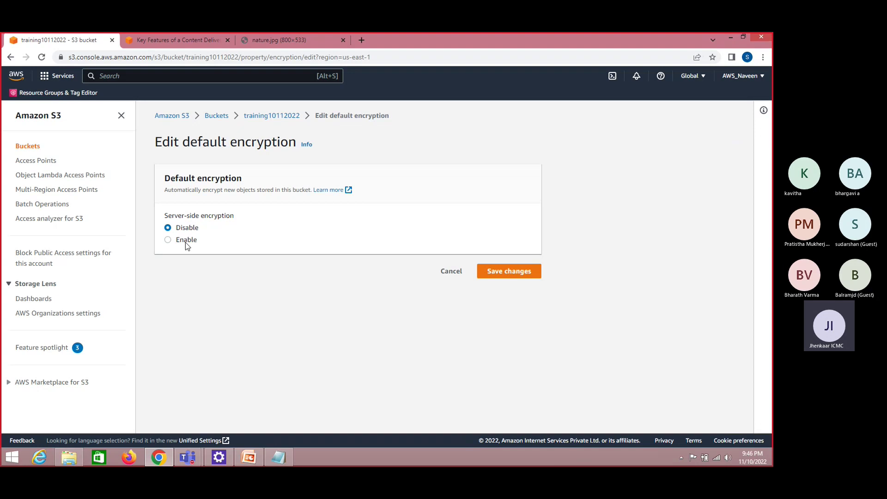
left_click(185, 242)
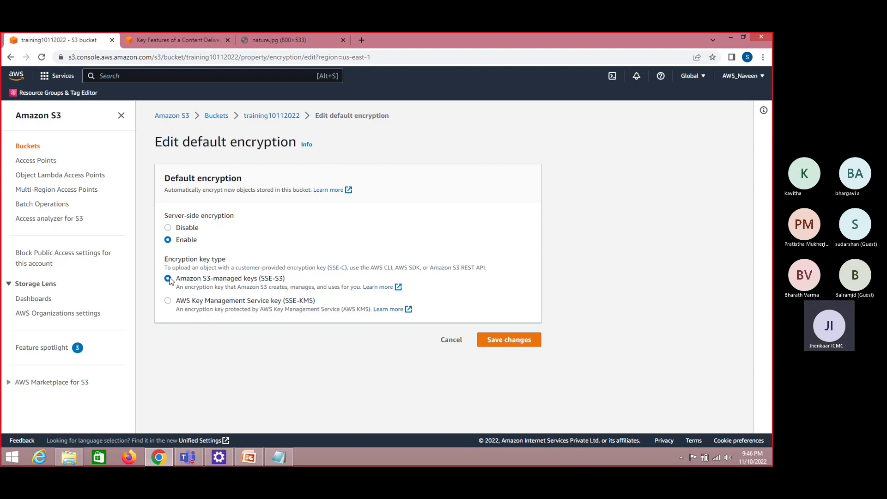
double_click(227, 278)
Switch to Notepad, highlight the sample text under Src as an encryption example, and return to the default encryption page
left_click(278, 458)
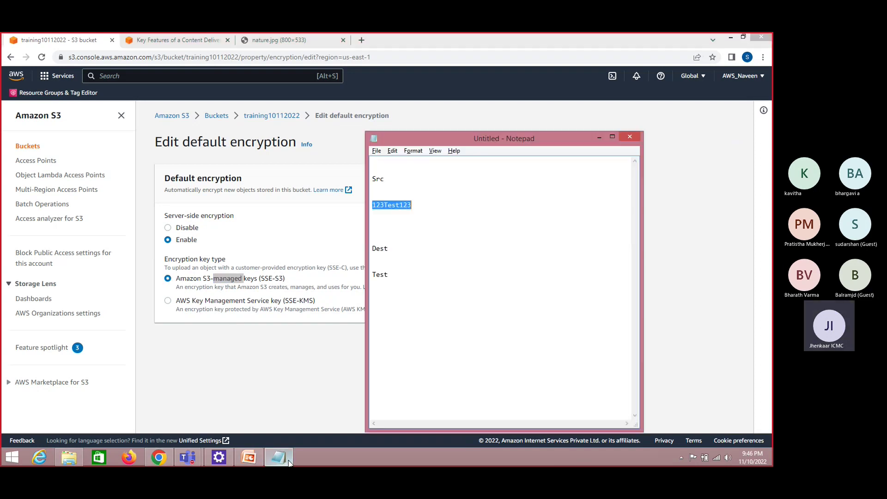
left_click(409, 213)
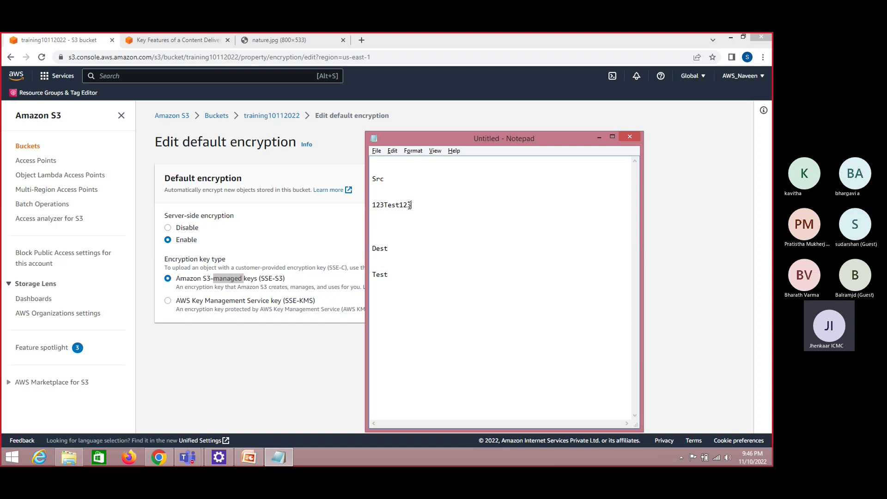
left_click_drag(410, 205, 388, 208)
left_click_drag(413, 204, 373, 207)
left_click(169, 280)
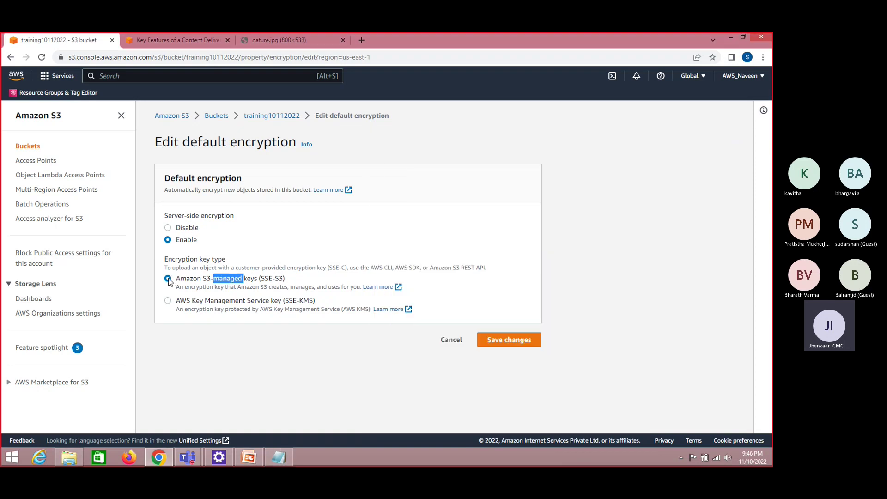
Select SSE-KMS as the encryption key type and examine the AWS managed key ARN and the list of available KMS keys
left_click(168, 301)
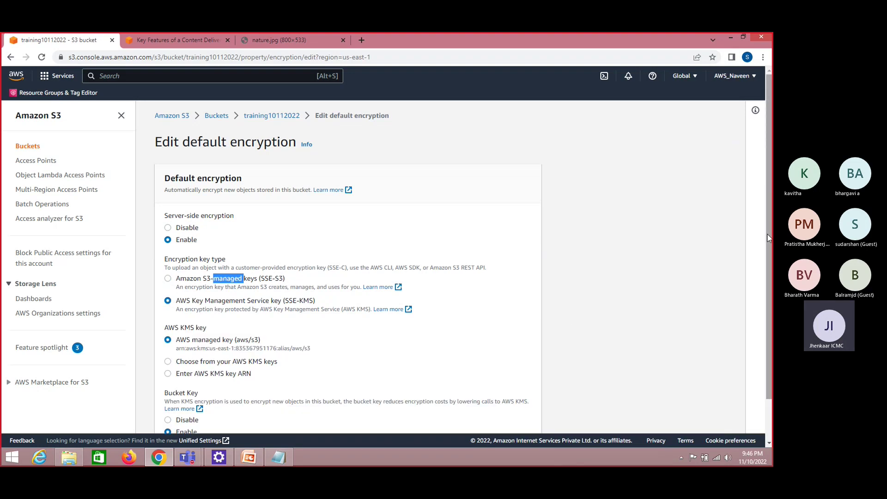
scroll(349, 347, "down", 2)
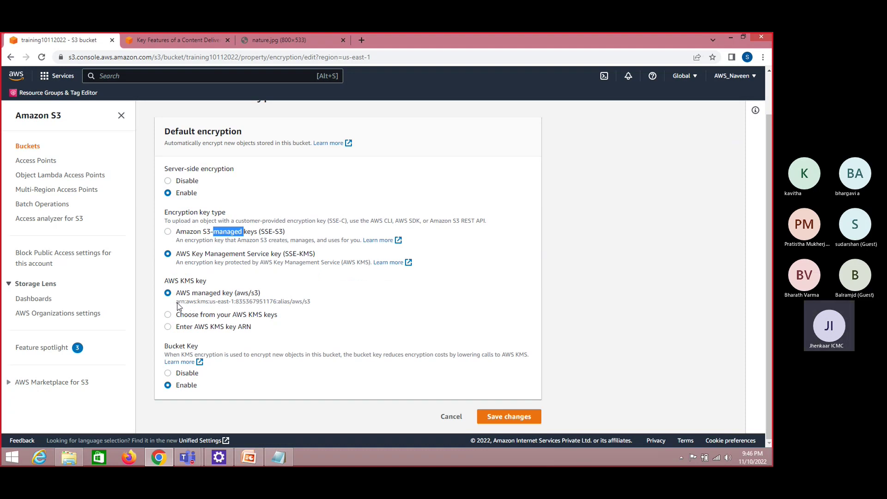
left_click_drag(176, 302, 309, 303)
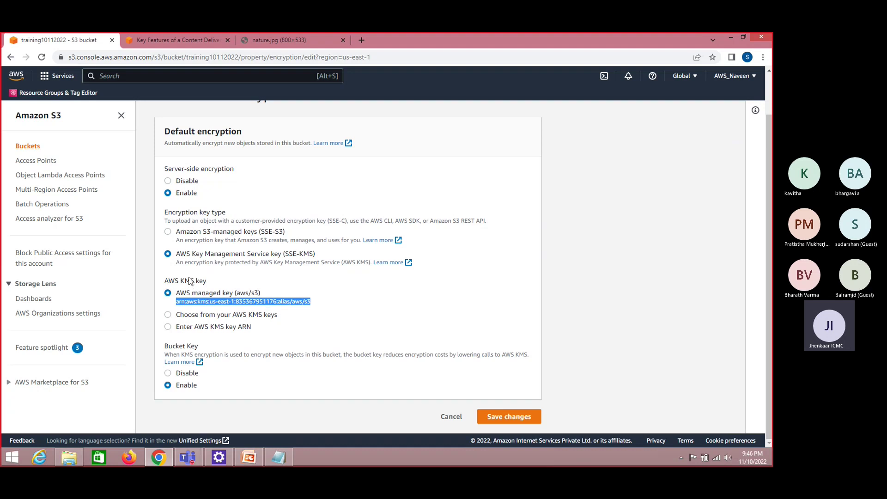
left_click(169, 316)
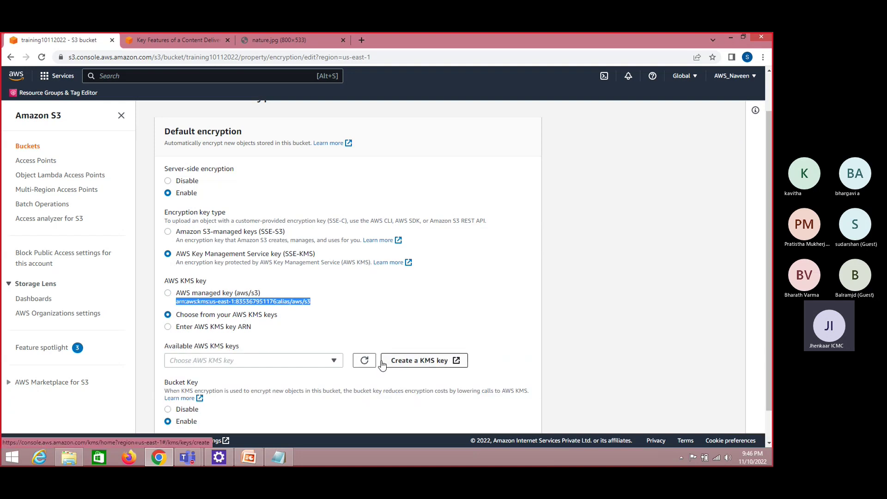
left_click(325, 363)
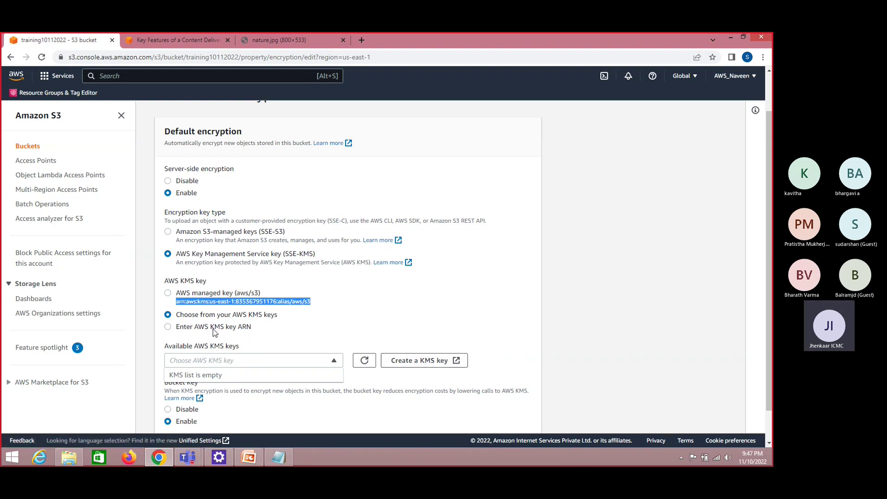
left_click_drag(214, 332, 210, 331)
Look at the option to enter an AWS KMS key ARN, leave the ARN empty, and set the key type back to SSE-S3
left_click(168, 327)
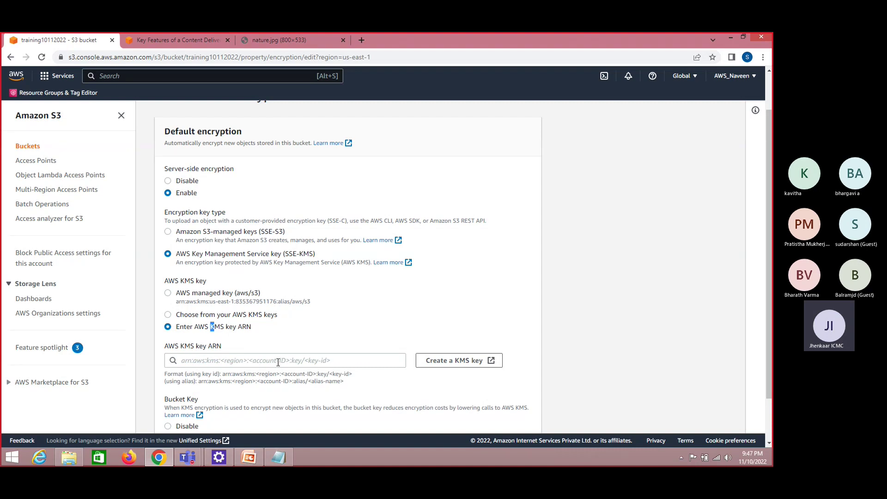
left_click(198, 364)
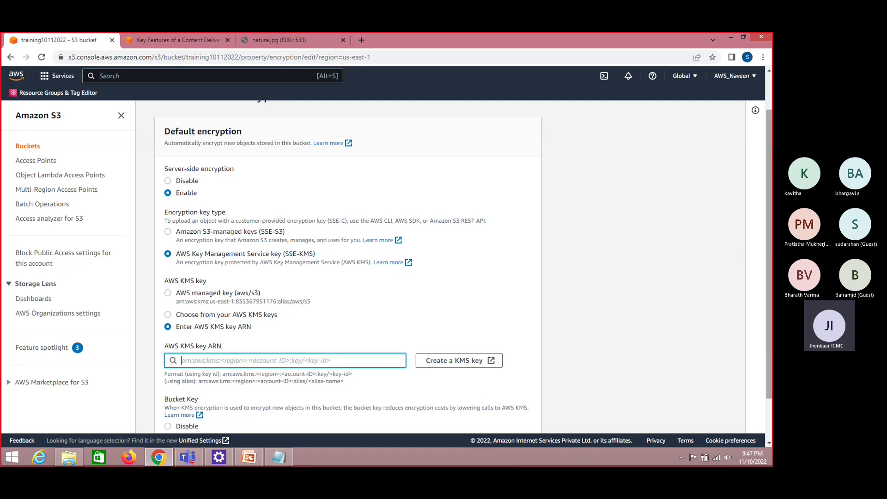
left_click_drag(770, 184, 771, 250)
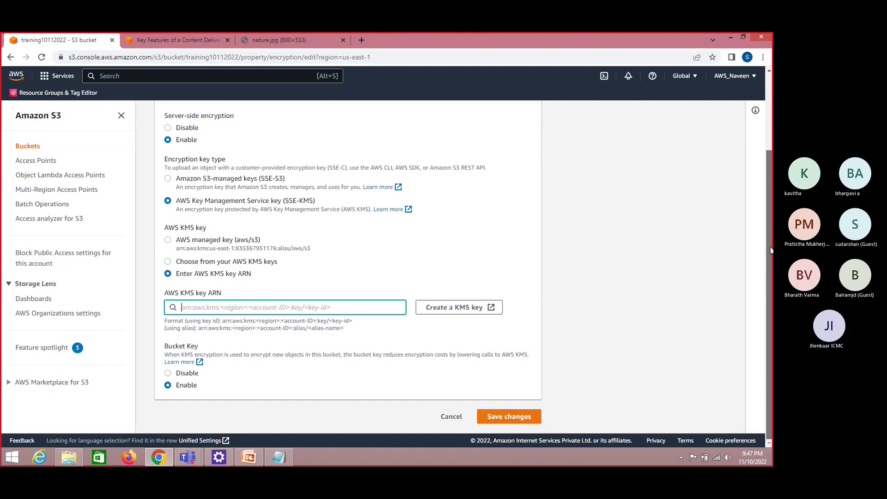
scroll(771, 250, "up", 1)
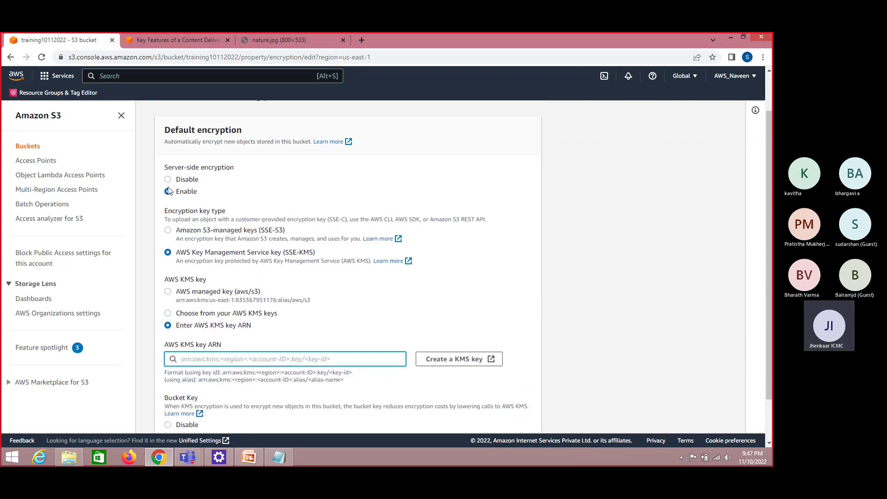
left_click(168, 231)
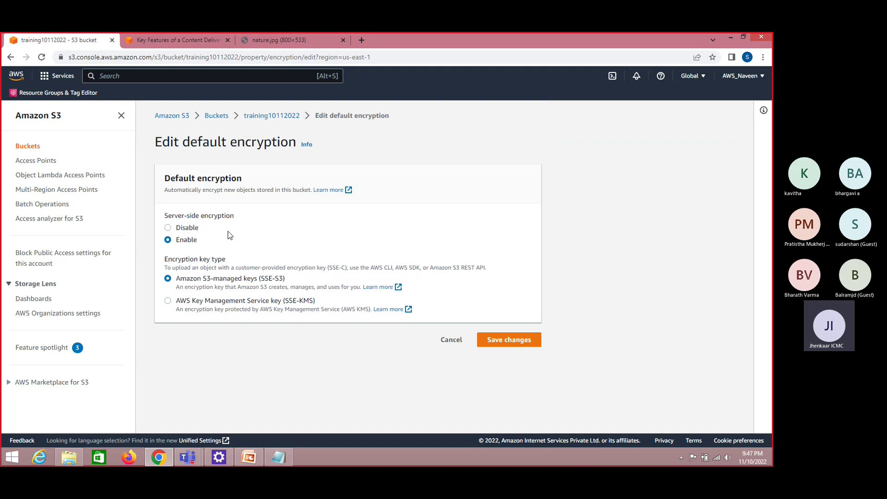
Select SSE-KMS again with the option to choose from your AWS KMS keys, and look over its settings
left_click(167, 301)
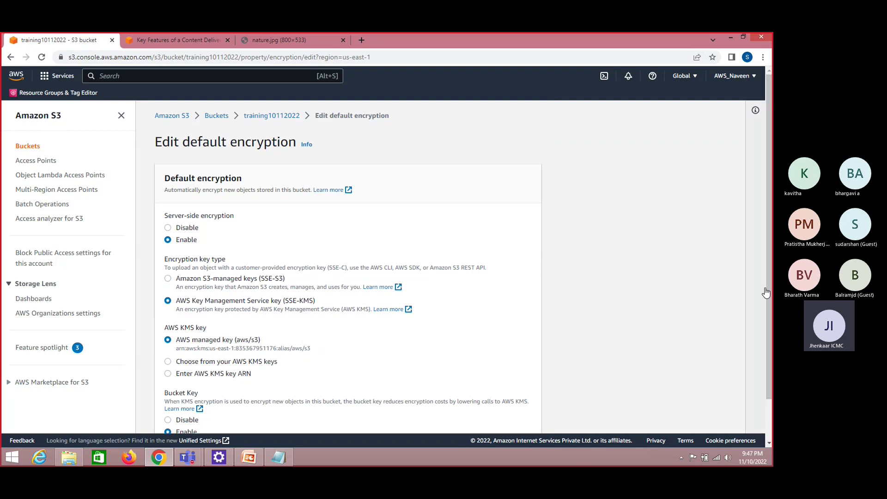
scroll(324, 305, "down", 1)
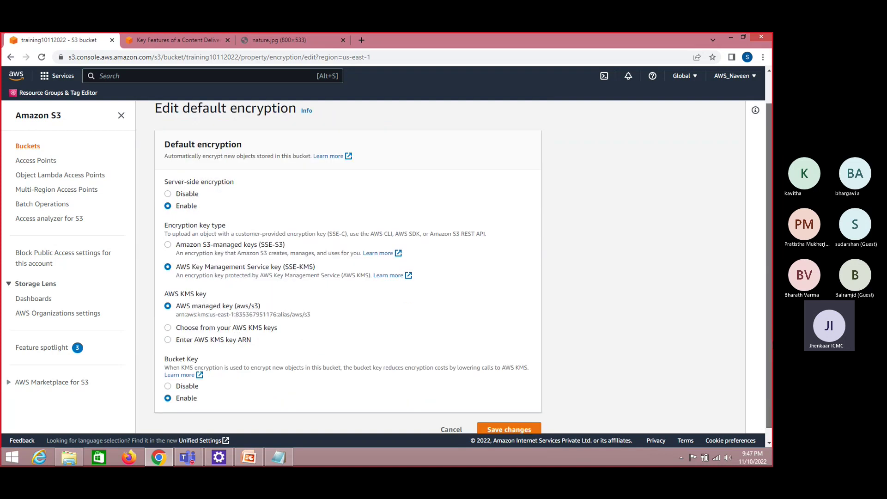
left_click(201, 320)
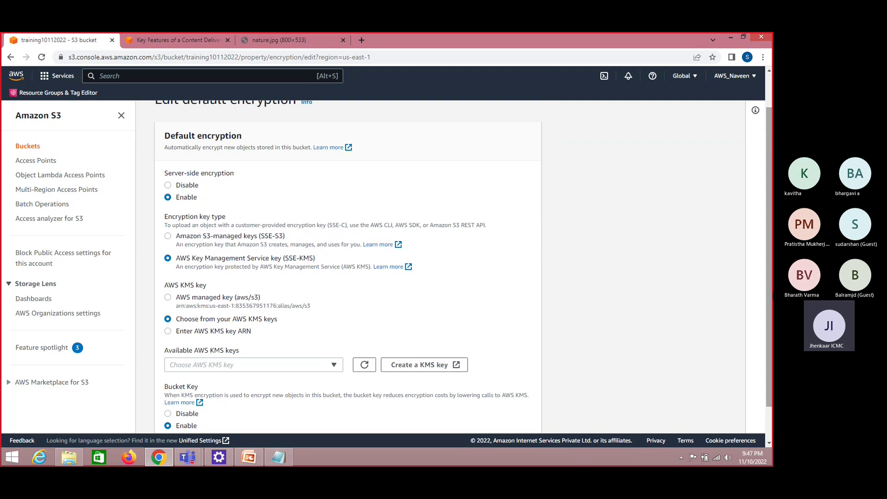
scroll(768, 307, "down", 1)
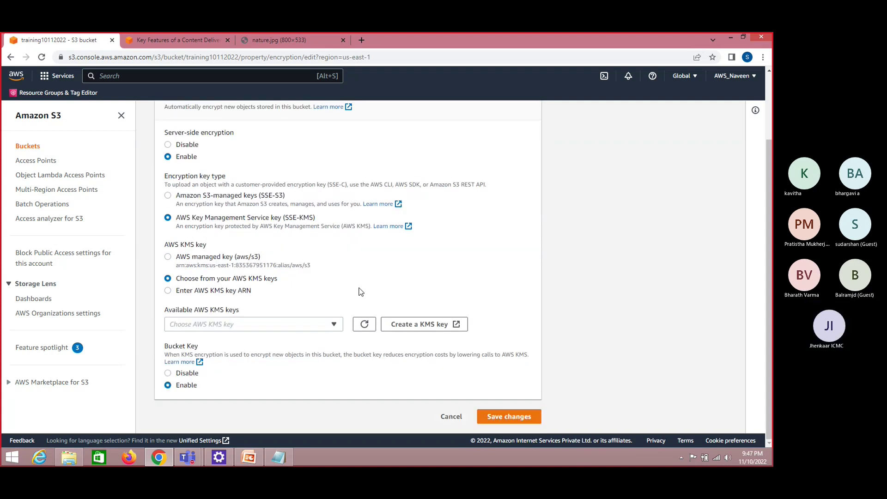
Set the encryption key type to Amazon S3-managed keys (SSE-S3) and save the default encryption settings
scroll(769, 241, "up", 2)
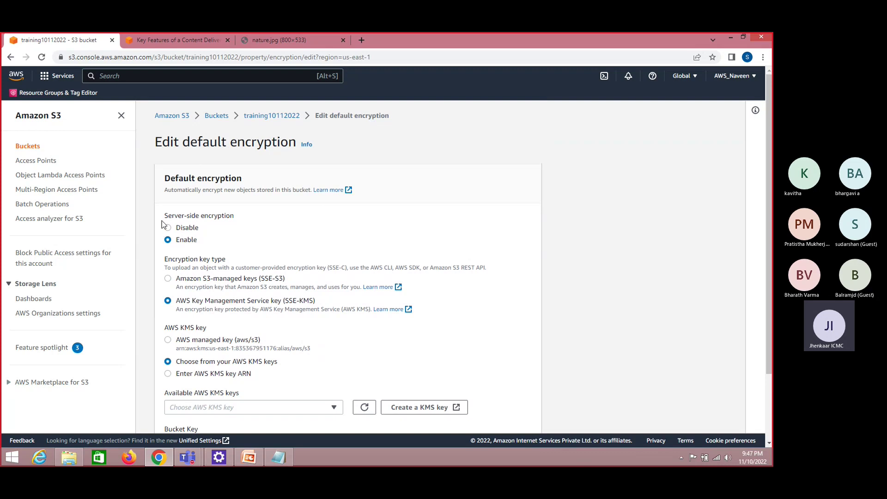
left_click(168, 278)
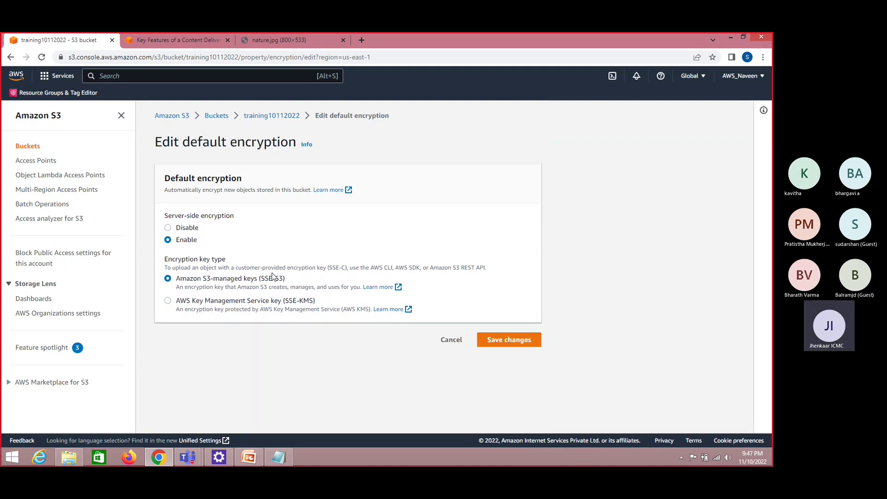
left_click(516, 344)
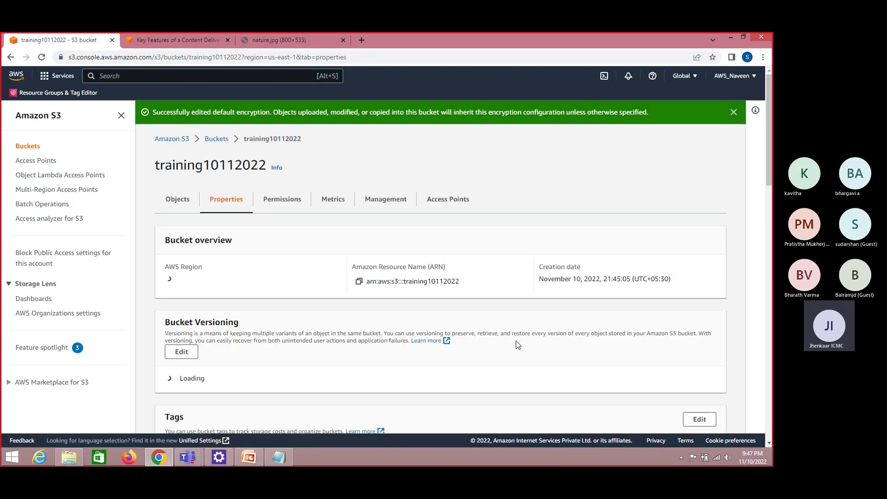
Start an upload to the training10112022 bucket and add nature.jpg from the desktop
left_click(178, 198)
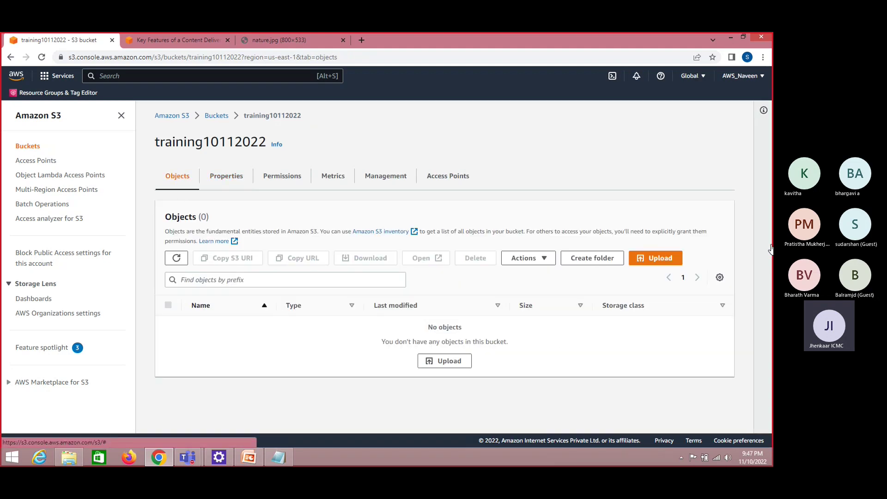
left_click(446, 365)
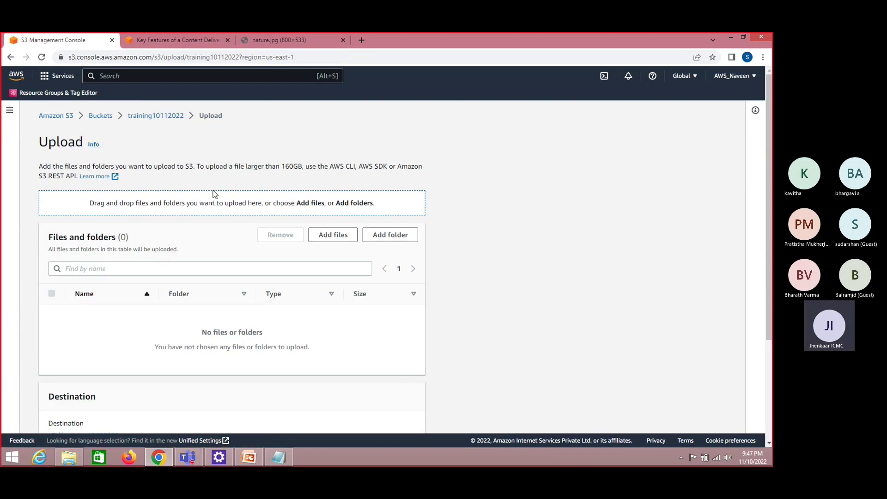
left_click(339, 236)
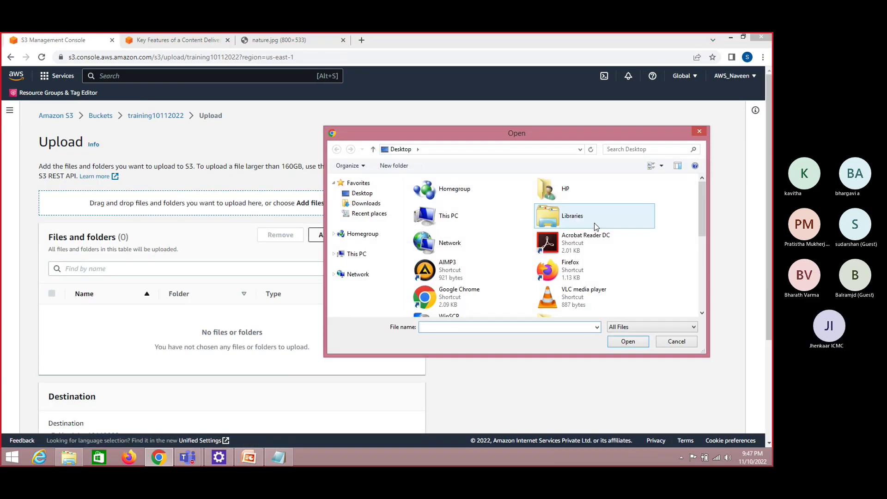
left_click_drag(700, 222, 706, 298)
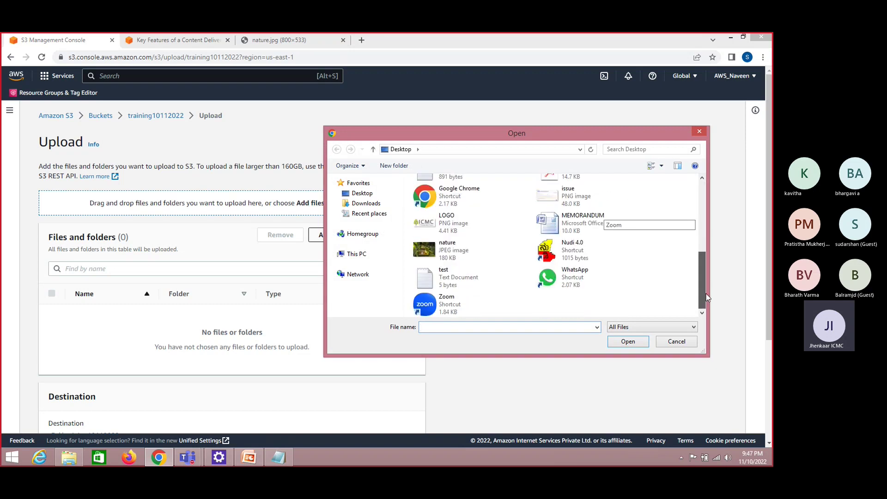
left_click(443, 250)
double_click(443, 250)
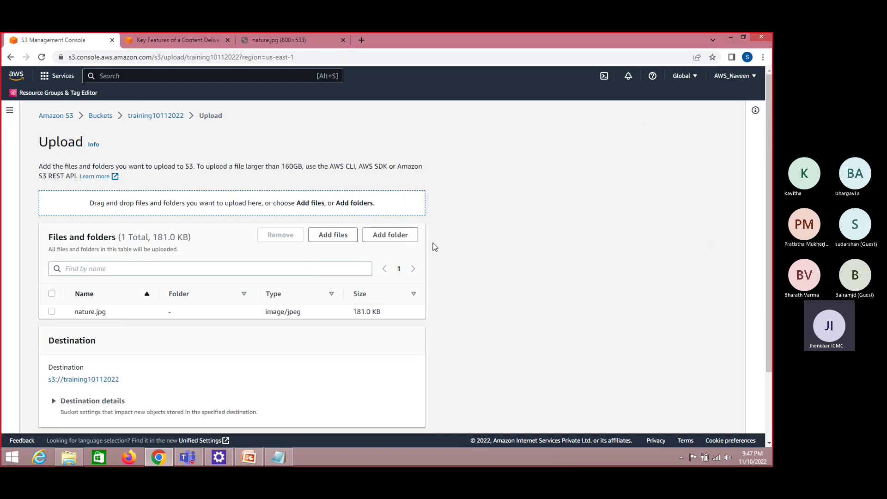
Grant public-read access in the upload's permissions using the predefined ACL and acknowledge the risk
left_click_drag(766, 255, 770, 360)
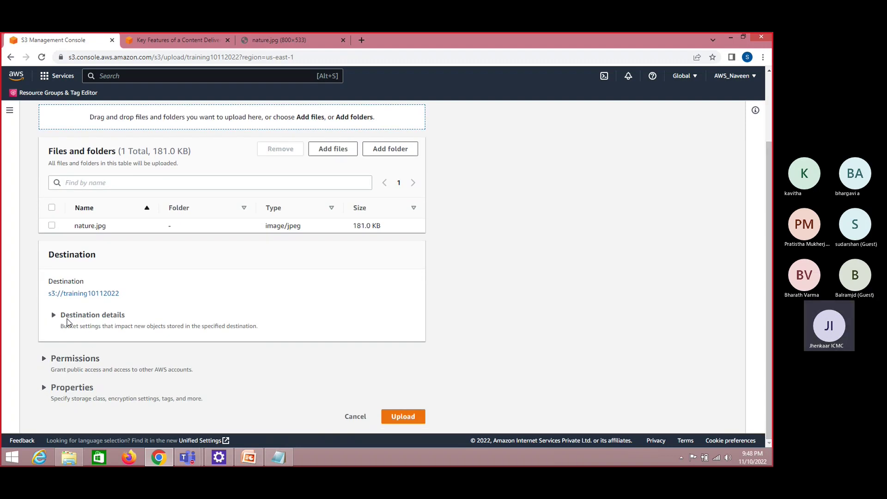
left_click(43, 358)
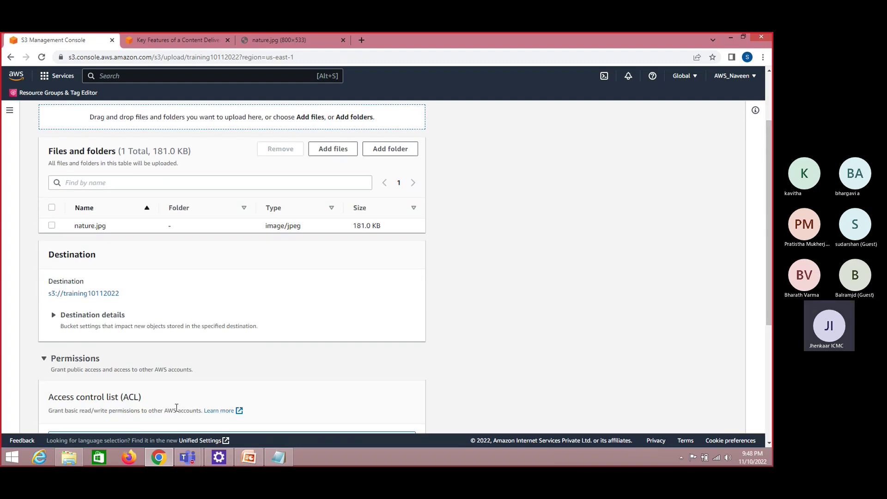
left_click_drag(768, 198, 770, 295)
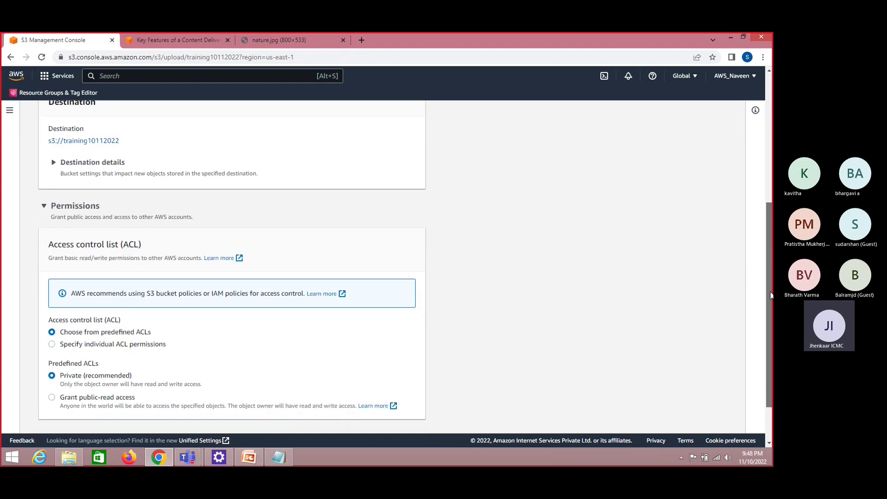
left_click(53, 398)
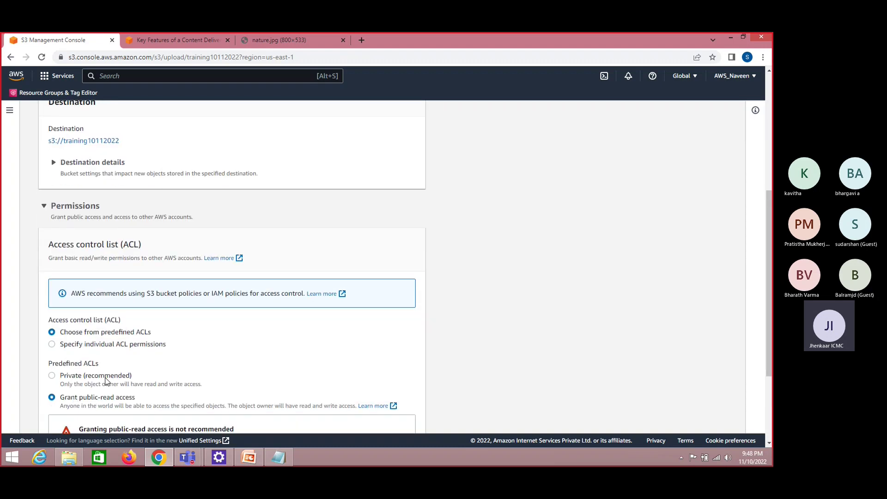
left_click_drag(769, 274, 770, 341)
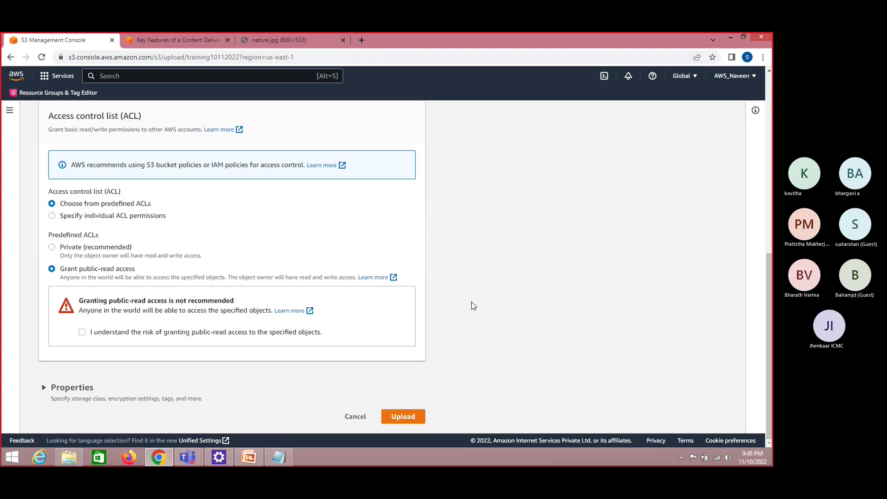
left_click(82, 334)
Expand the upload's properties and choose to specify an encryption key, using the bucket settings for default encryption
left_click(43, 391)
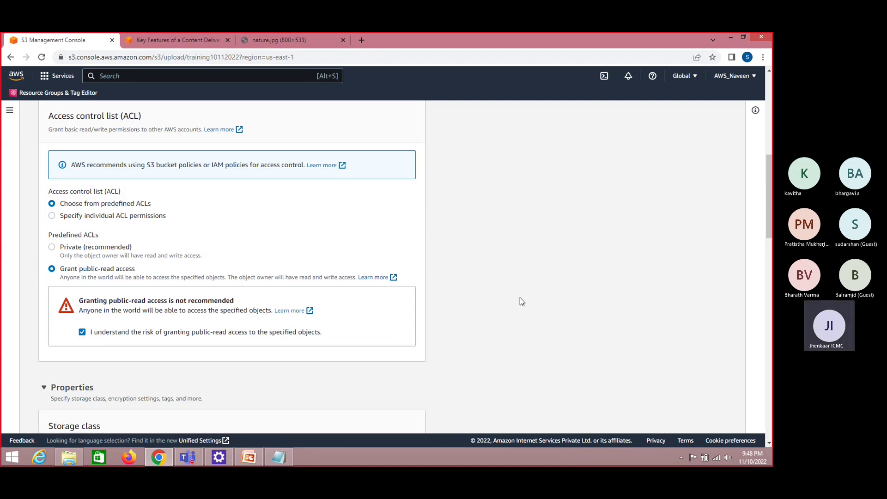
left_click_drag(769, 179, 768, 310)
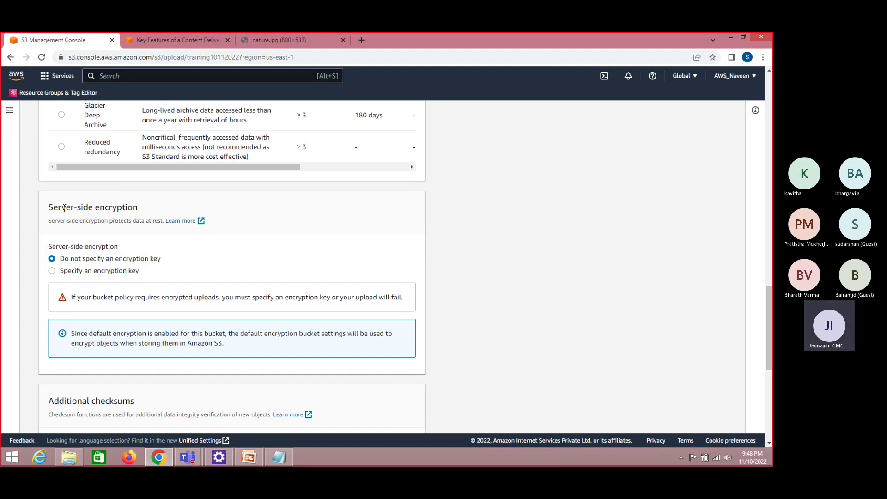
left_click_drag(64, 208, 125, 207)
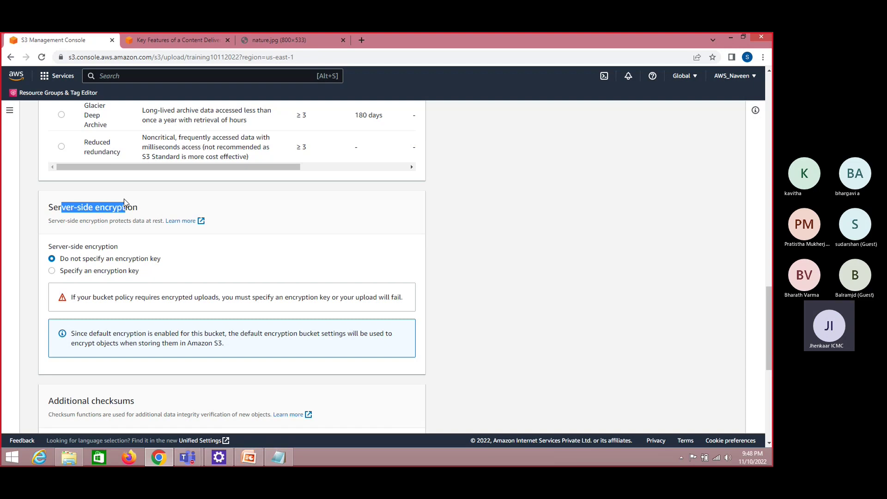
left_click(52, 271)
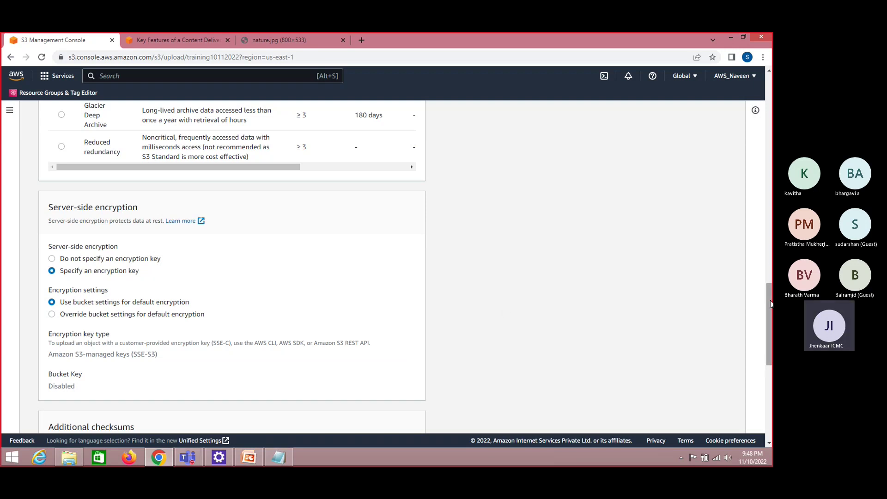
scroll(231, 266, "down", 5)
scroll(231, 266, "down", 2)
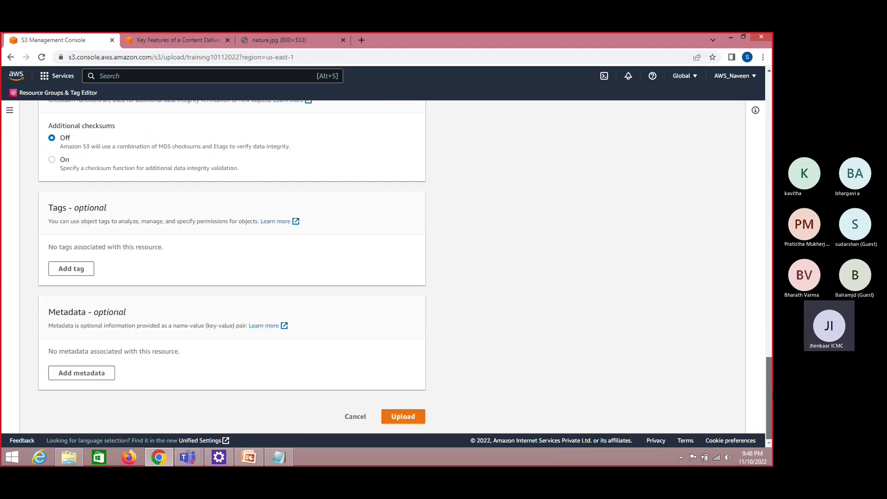
Review the upload's server-side encryption settings, keeping an encryption key specified with the bucket's default encryption settings
scroll(757, 267, "up", 10)
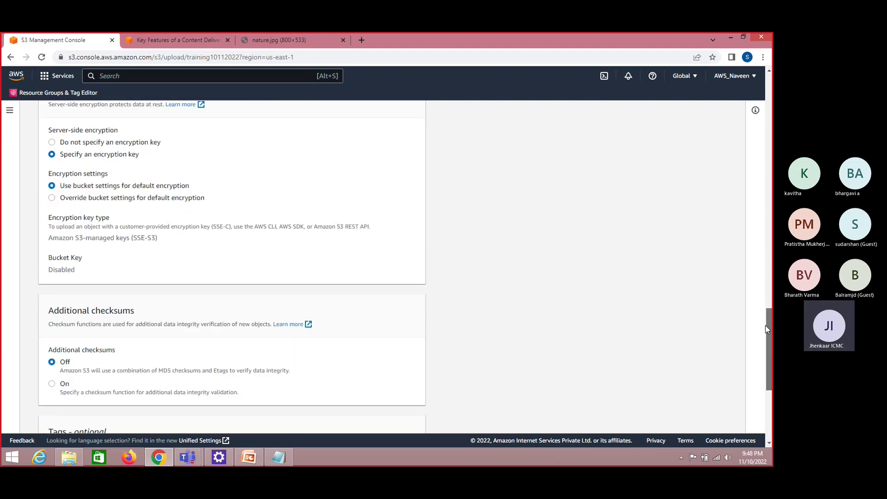
scroll(757, 306, "down", 4)
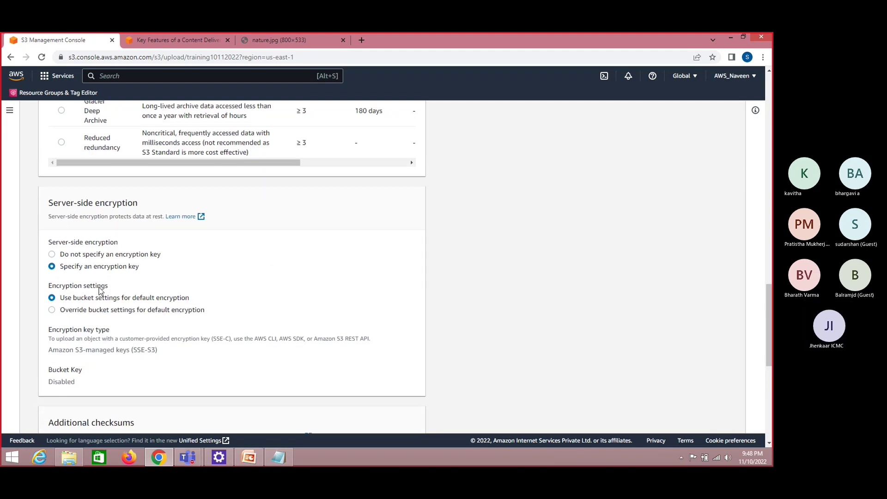
left_click(92, 256)
left_click(57, 268)
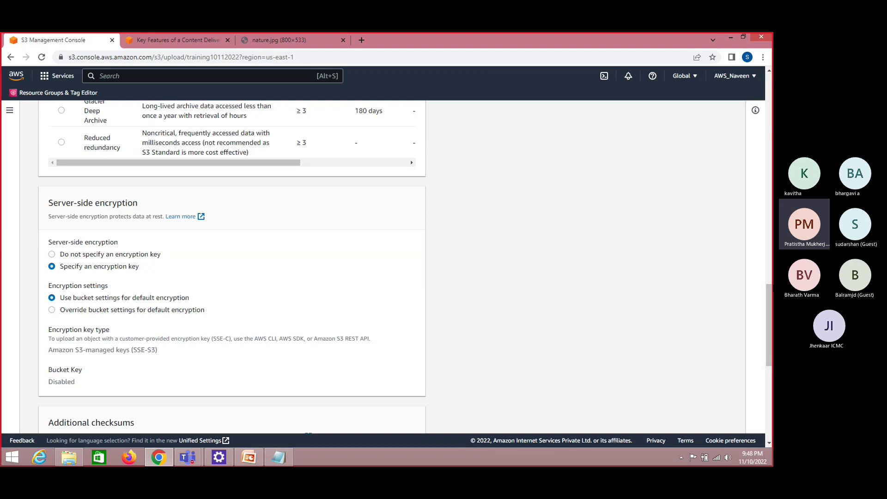
left_click_drag(770, 307, 770, 283)
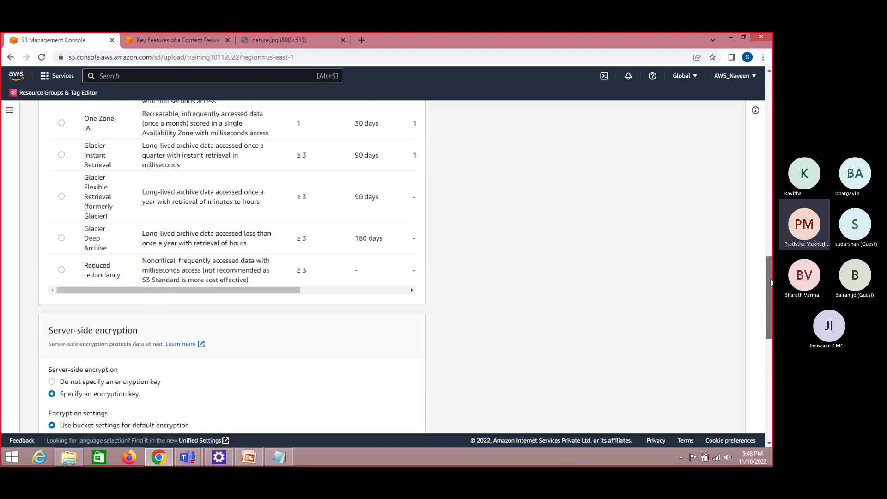
Switch to Notepad and split 123Test123 under Src into the separate lines 123, Test and 123, with blank lines between them
left_click(280, 457)
left_click(419, 205)
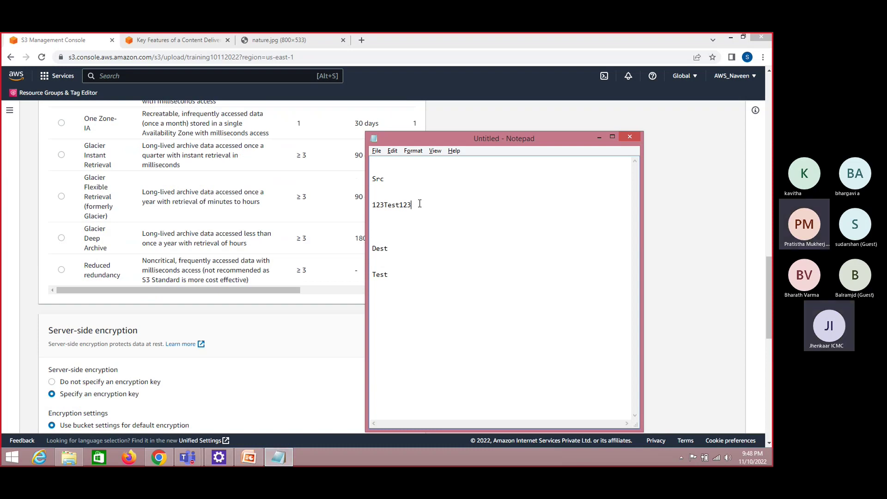
left_click(383, 204)
key("Return")
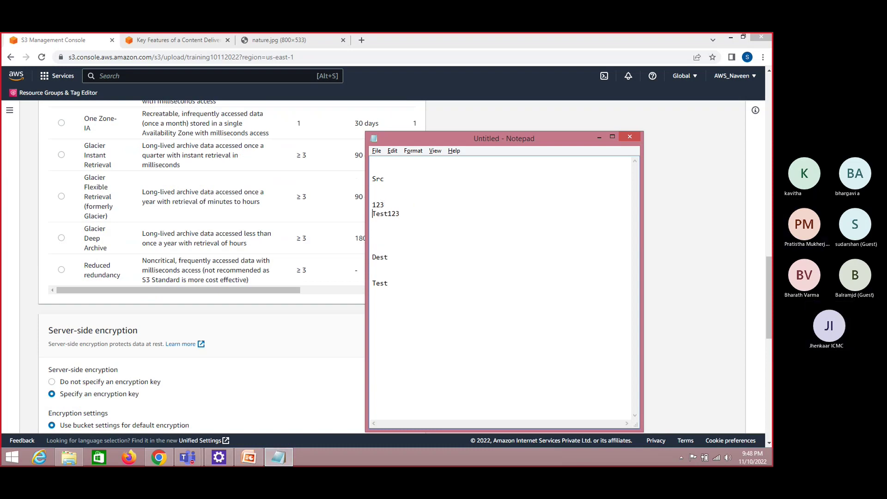
left_click(388, 213)
key("Return")
key("Return")
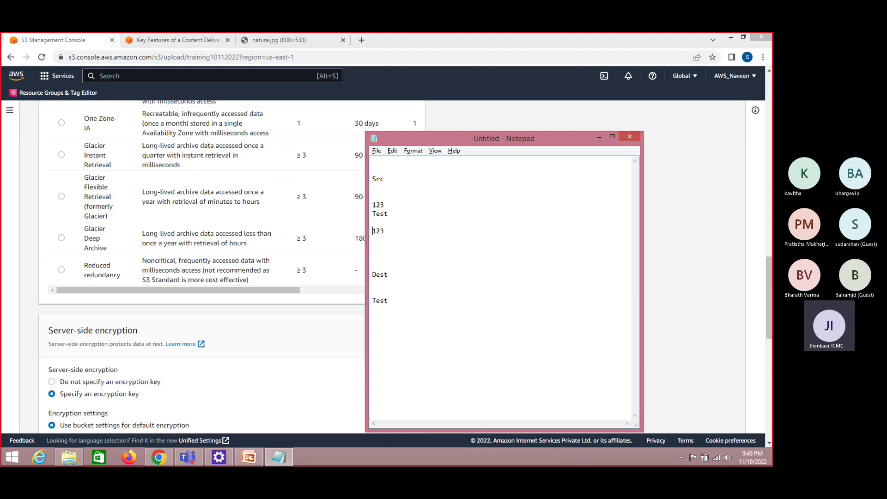
left_click(390, 206)
key("Return")
Highlight the separate 123, Test and 123 lines and the Src and Dest headings one by one to examine the encryption example
double_click(383, 224)
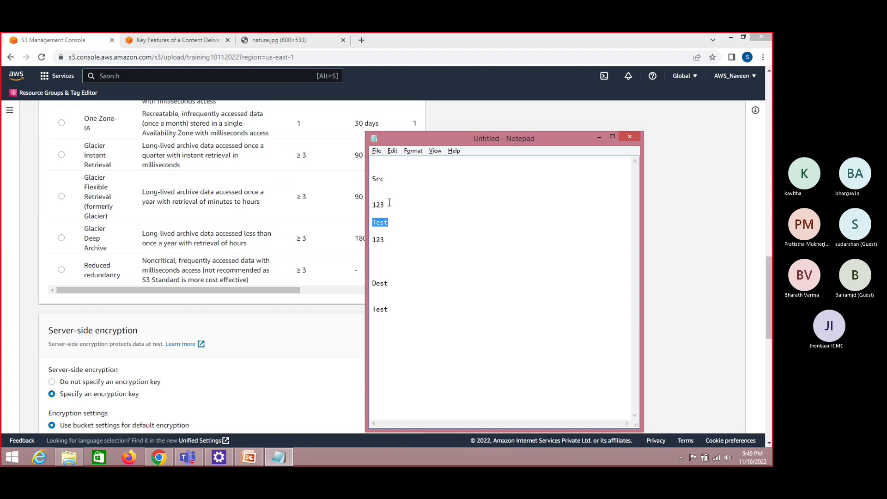
double_click(387, 205)
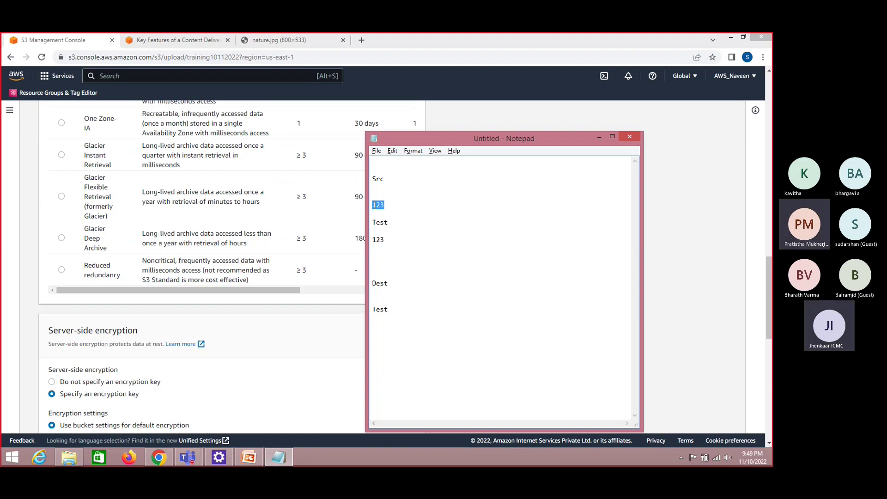
left_click_drag(385, 240, 372, 240)
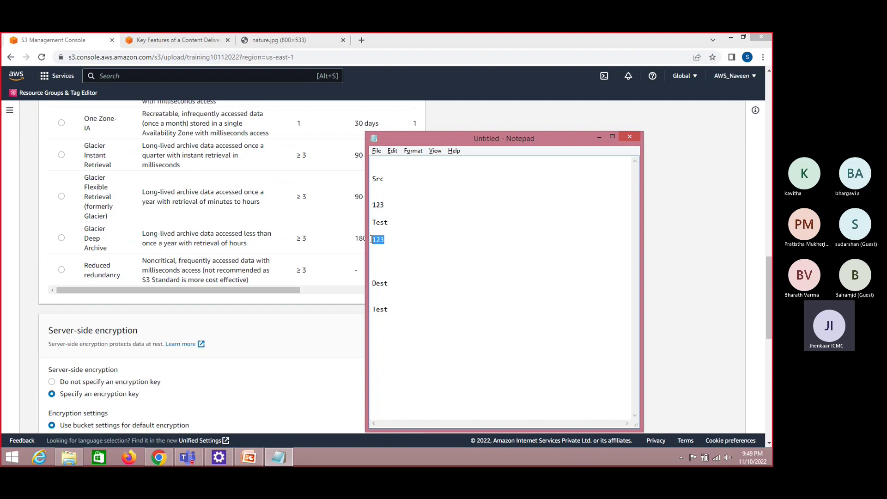
left_click(387, 239)
left_click_drag(382, 204, 373, 204)
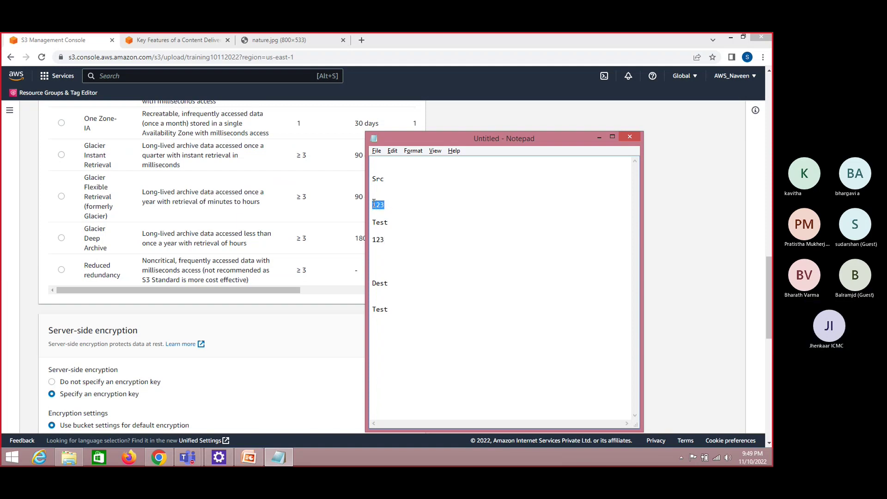
left_click(388, 206)
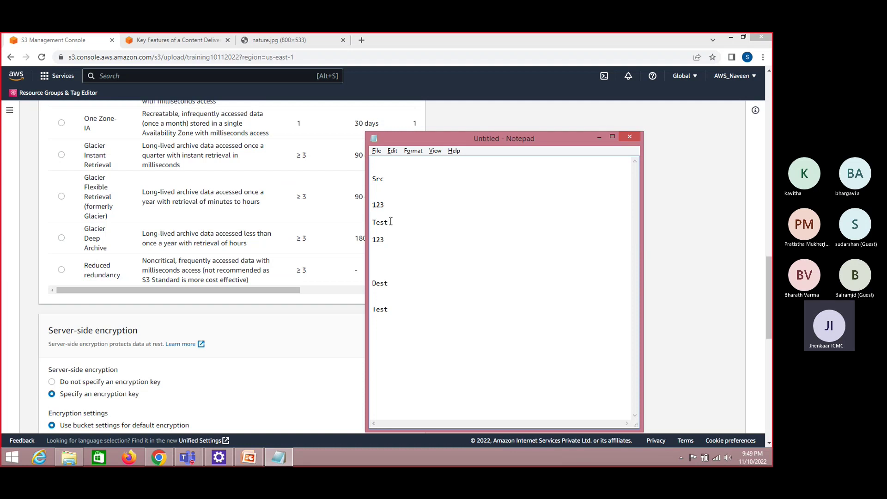
left_click_drag(388, 222, 374, 224)
double_click(378, 178)
double_click(381, 284)
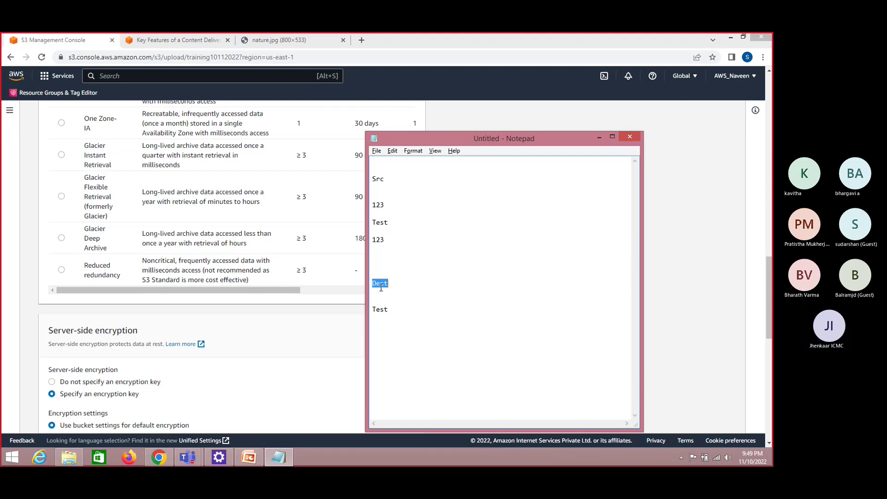
double_click(382, 223)
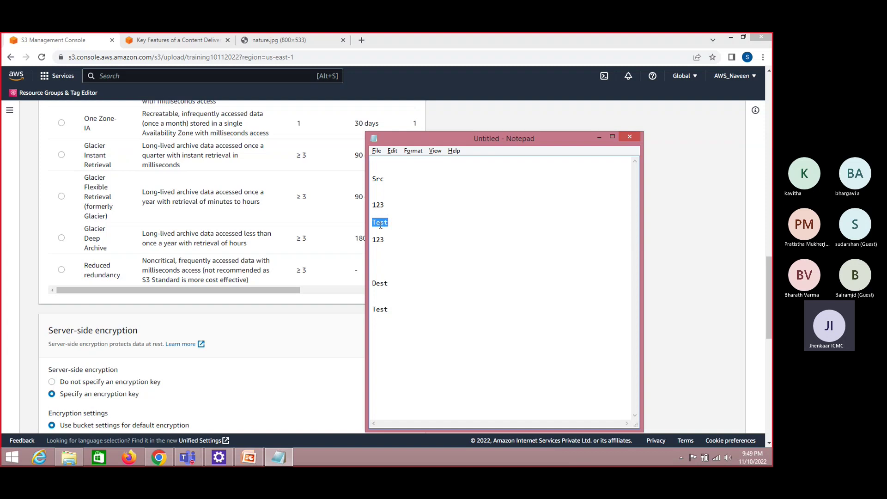
Recombine the Src text into the single line 123Test123 by moving both 123 parts around Test
left_click(373, 224)
left_click_drag(386, 206, 374, 207)
key("ctrl+c")
key("BackSpace")
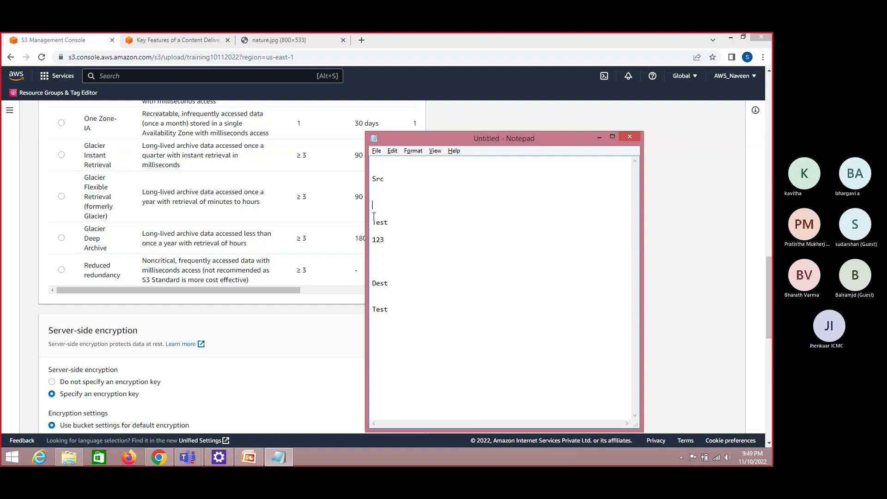
key("ctrl+v")
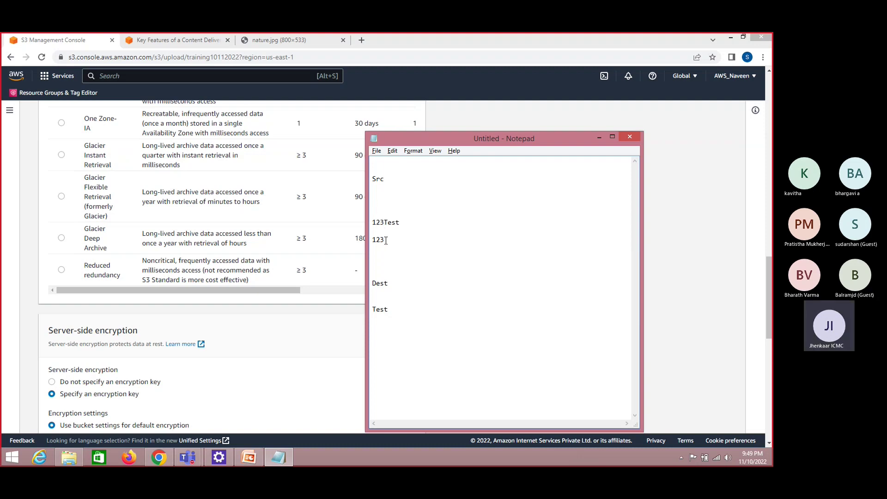
left_click_drag(385, 240, 373, 240)
key("BackSpace")
key("ctrl+v")
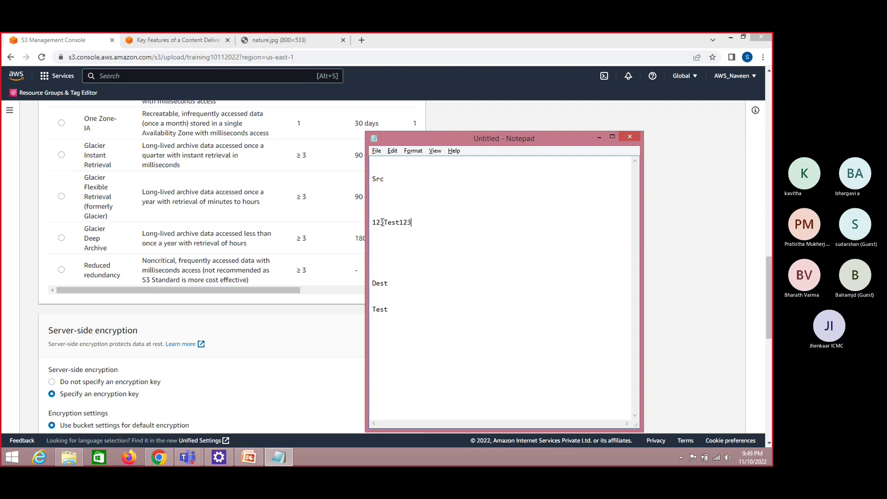
Highlight the whole 123Test123 string, its Test and 123 parts, and the Dest heading to examine the combined example
left_click_drag(413, 223, 373, 223)
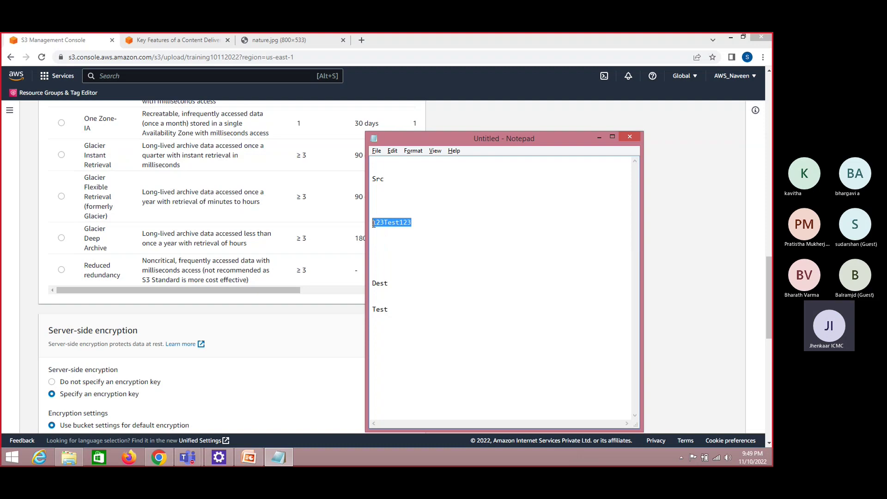
left_click(385, 224)
left_click(400, 223, "shift")
left_click(385, 224)
mouse_move(385, 225)
left_mouse_down()
mouse_move(373, 225)
mouse_move(399, 225)
left_mouse_up()
left_click(411, 224)
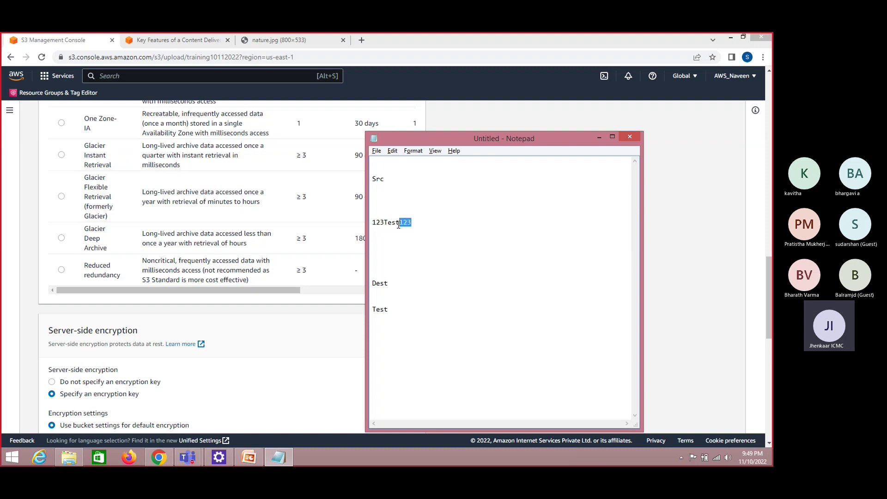
double_click(379, 282)
left_click(396, 281)
mouse_move(383, 223)
left_mouse_down()
mouse_move(370, 225)
mouse_move(411, 224)
mouse_move(400, 224)
left_mouse_up()
left_click_drag(400, 224, 386, 224)
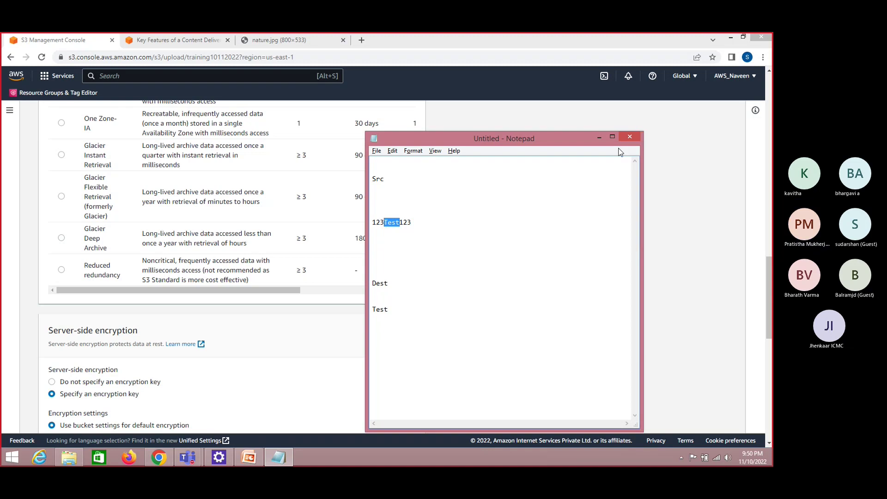
Minimize Notepad, cancel the nature.jpg upload in the S3 console and confirm leaving the page
left_click(595, 141)
left_click_drag(771, 284, 770, 395)
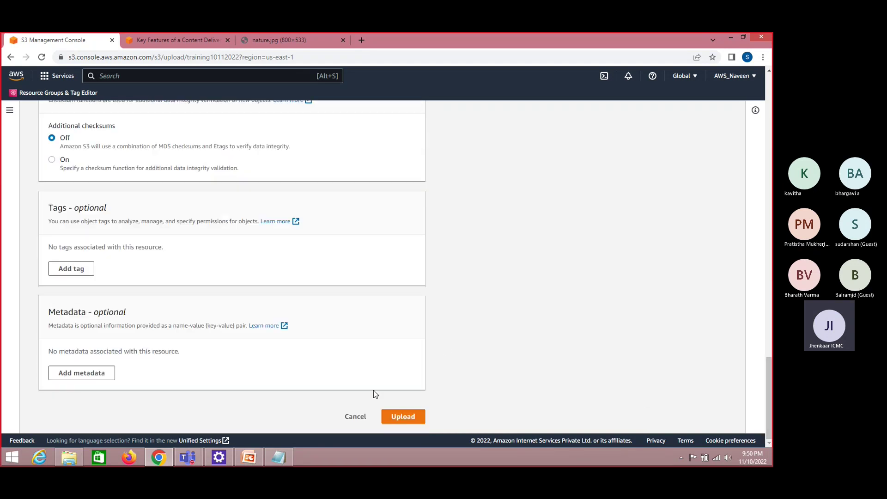
left_click(355, 417)
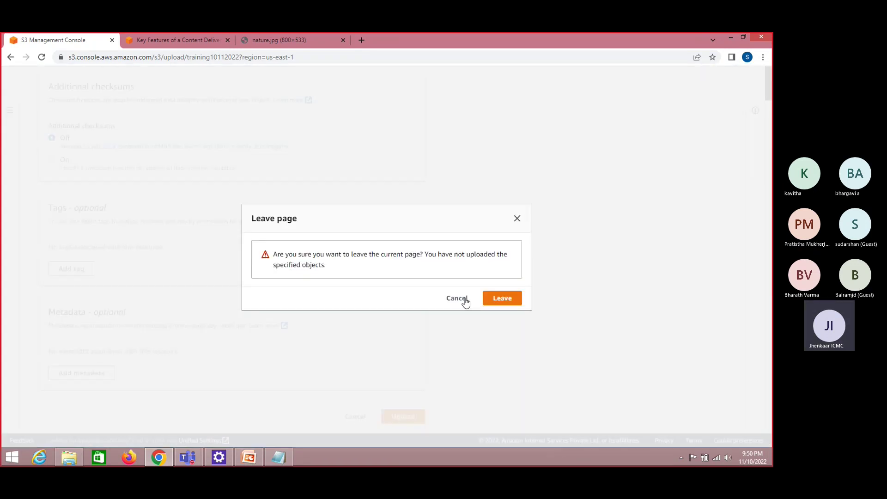
left_click(503, 301)
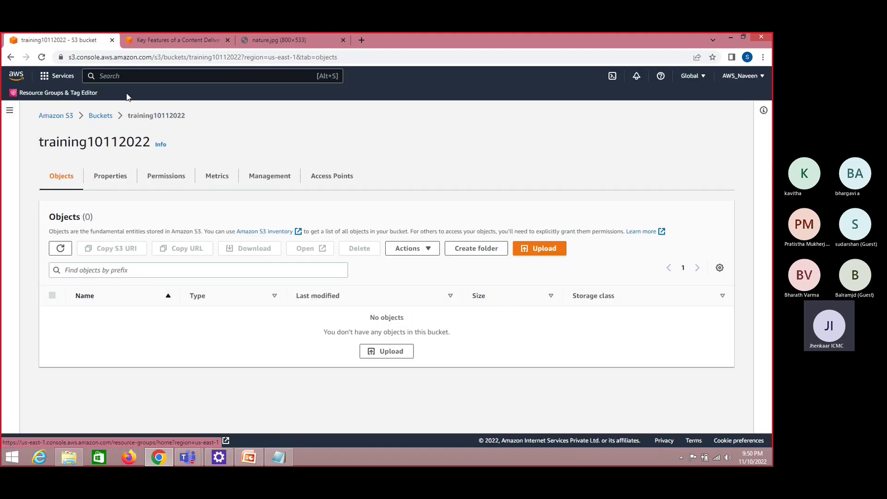
Delete the training10112022 bucket from the bucket list, entering its name as confirmation
left_click(110, 116)
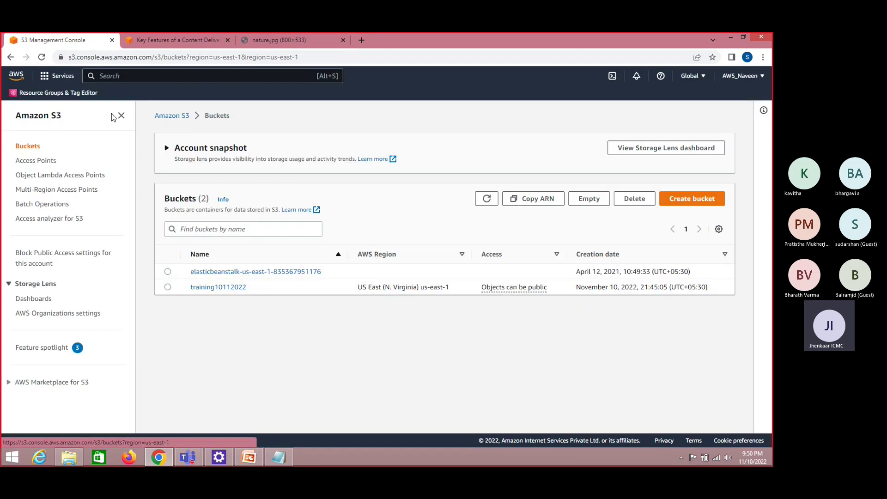
left_click(168, 287)
left_click(634, 199)
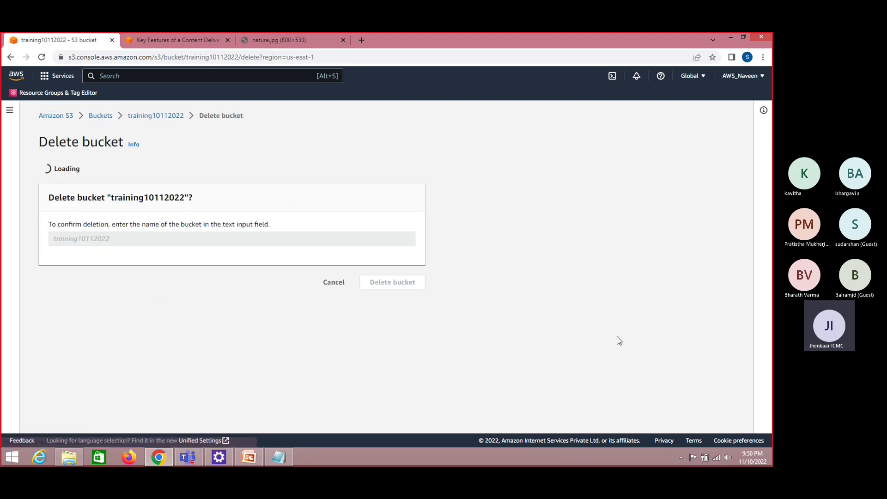
double_click(166, 236)
key("ctrl+c")
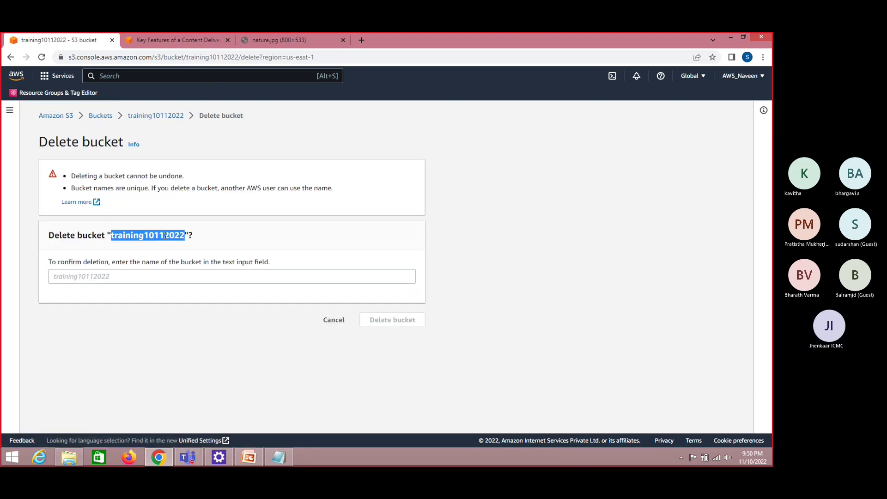
left_click(134, 275)
key("ctrl+v")
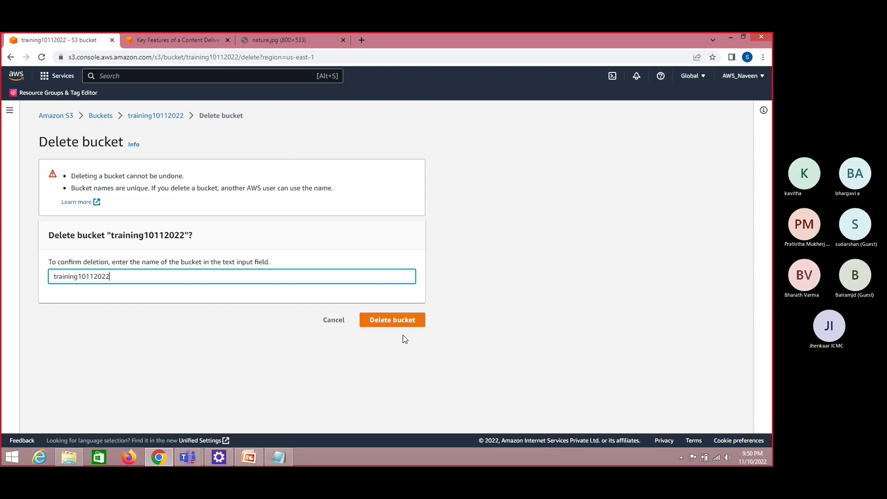
left_click(393, 324)
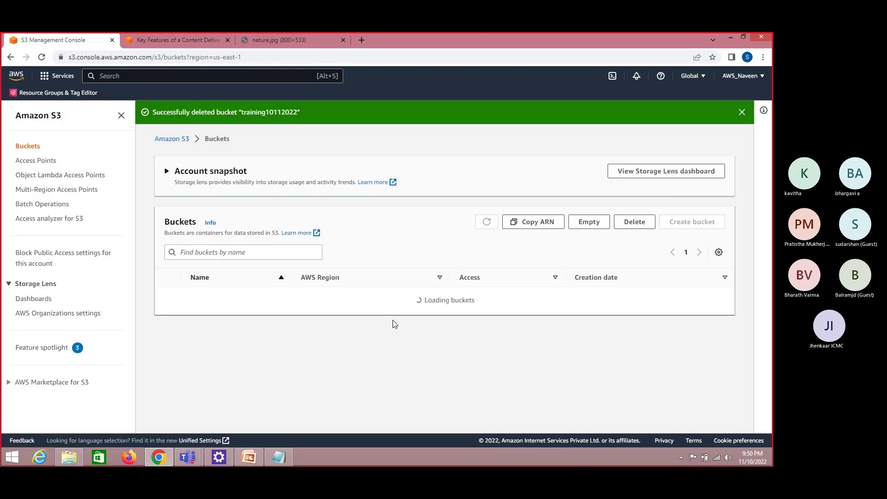
Switch to the Microsoft Teams meeting window and open its additional meeting actions
key("alt+Tab")
key("alt+Tab")
key("alt+Tab")
key("alt+Tab")
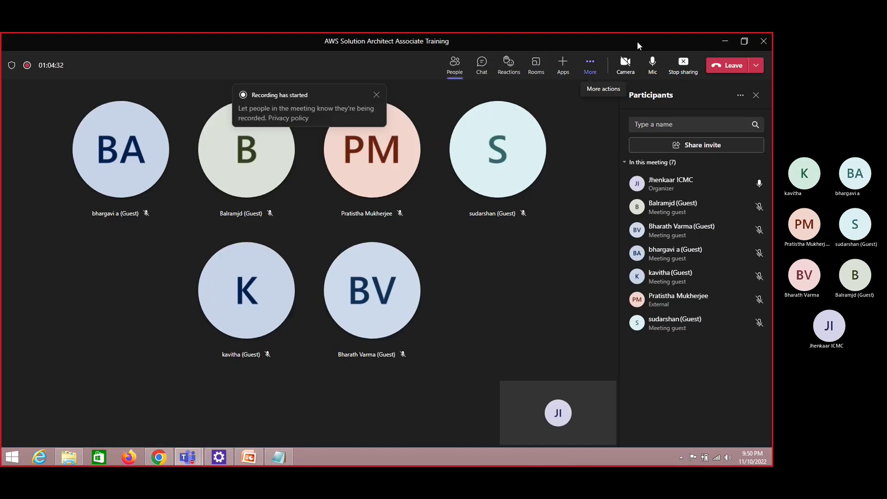
left_click(591, 68)
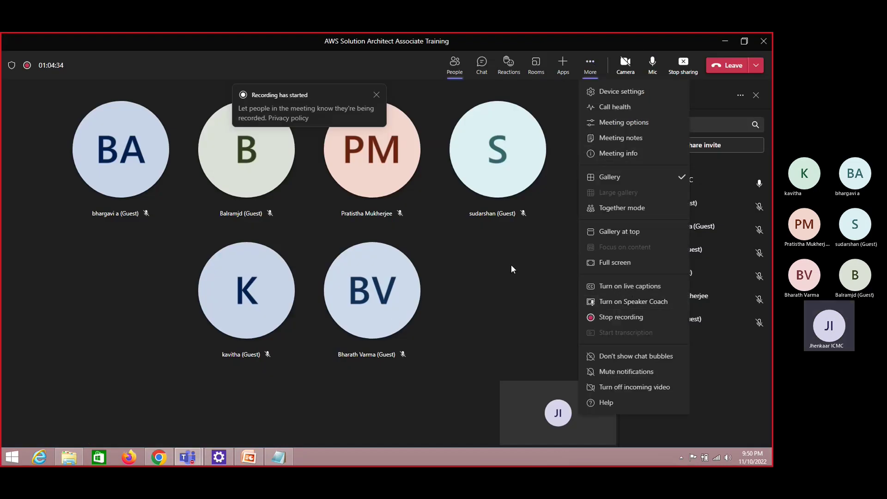